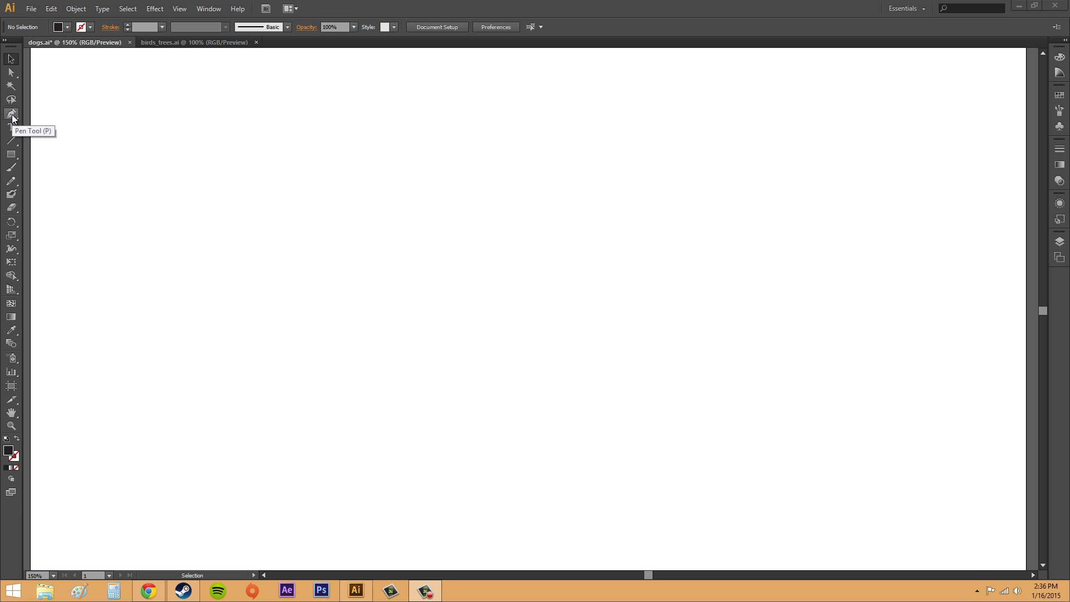
Draw a straight horizontal line about 393.79 px wide with two Pen anchors.
left_click(11, 114)
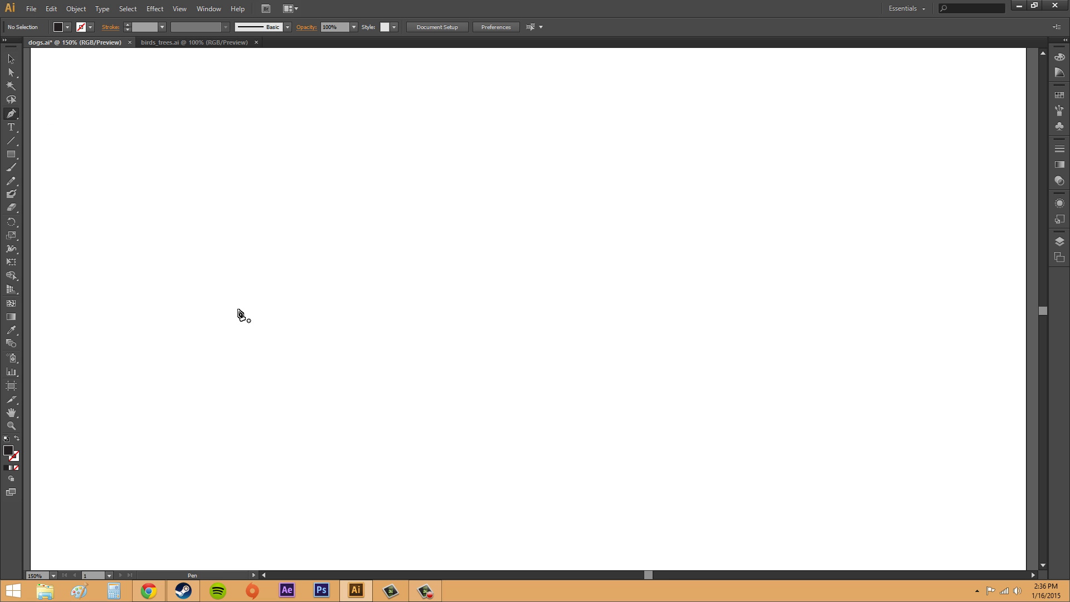
left_click(234, 290)
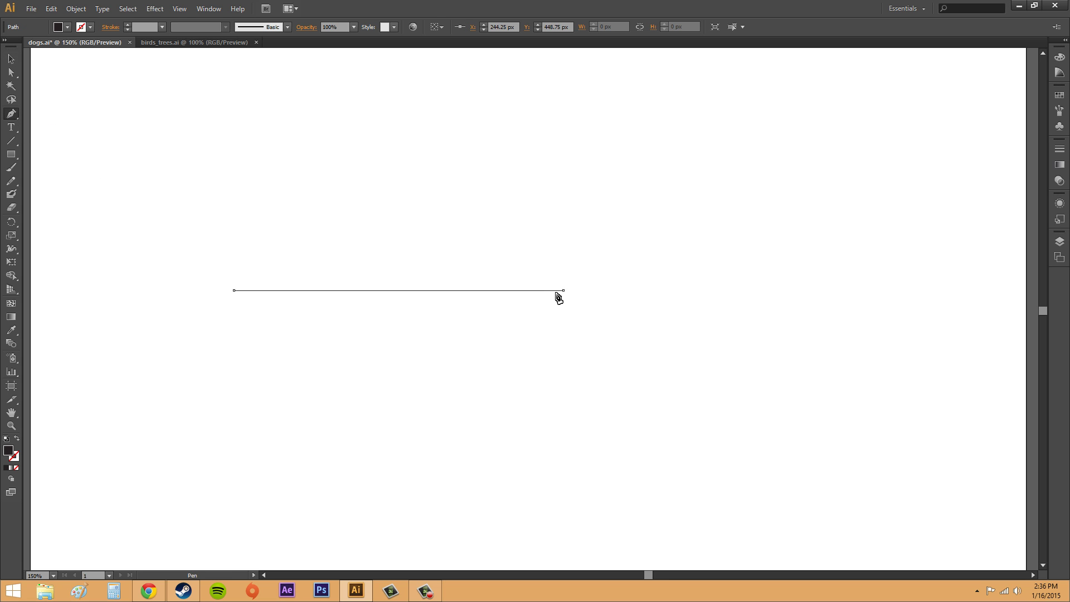
left_click(563, 290)
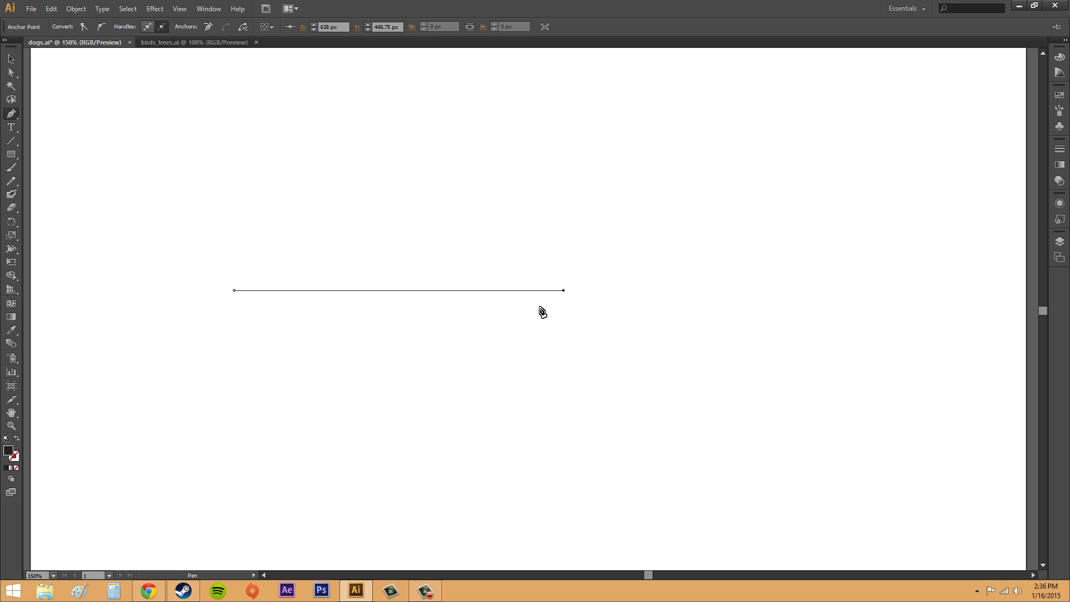
left_click(234, 291)
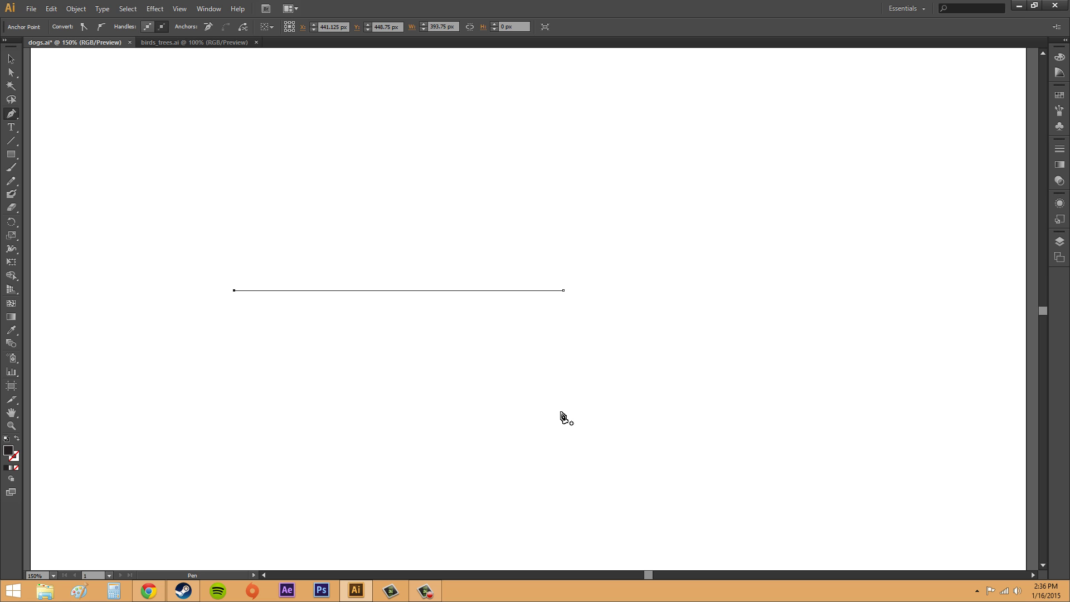
Draw a three-anchor curve with the Pen tool, bending upward to the upper right.
left_click(517, 478)
left_click_drag(641, 399, 643, 369)
left_click_drag(719, 290, 767, 275)
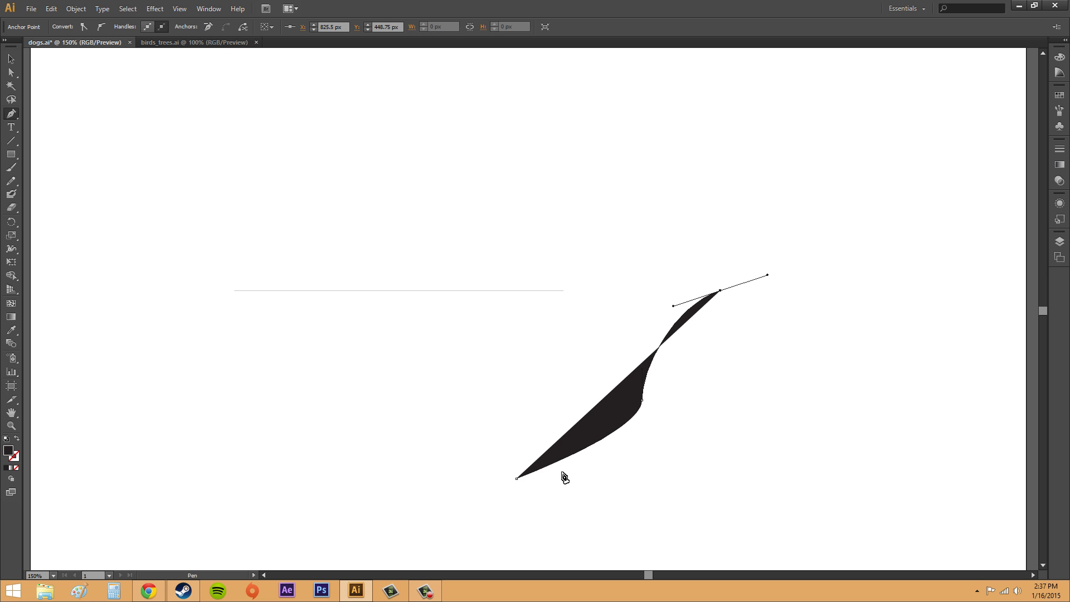
Swap fill and stroke so the curve has a black outline and no fill, then deselect.
left_click(16, 454)
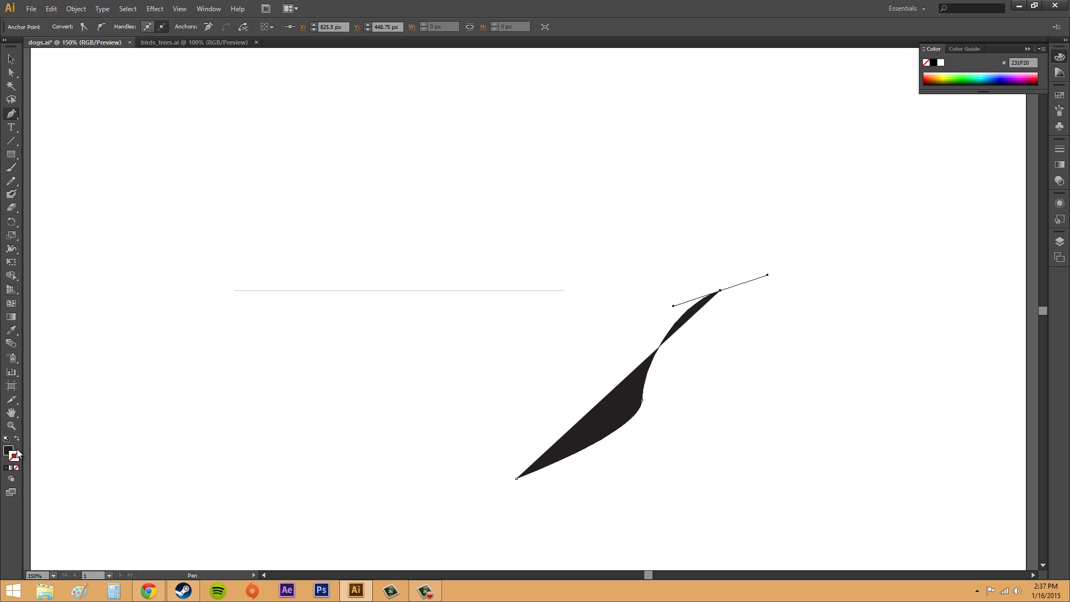
left_click(17, 438)
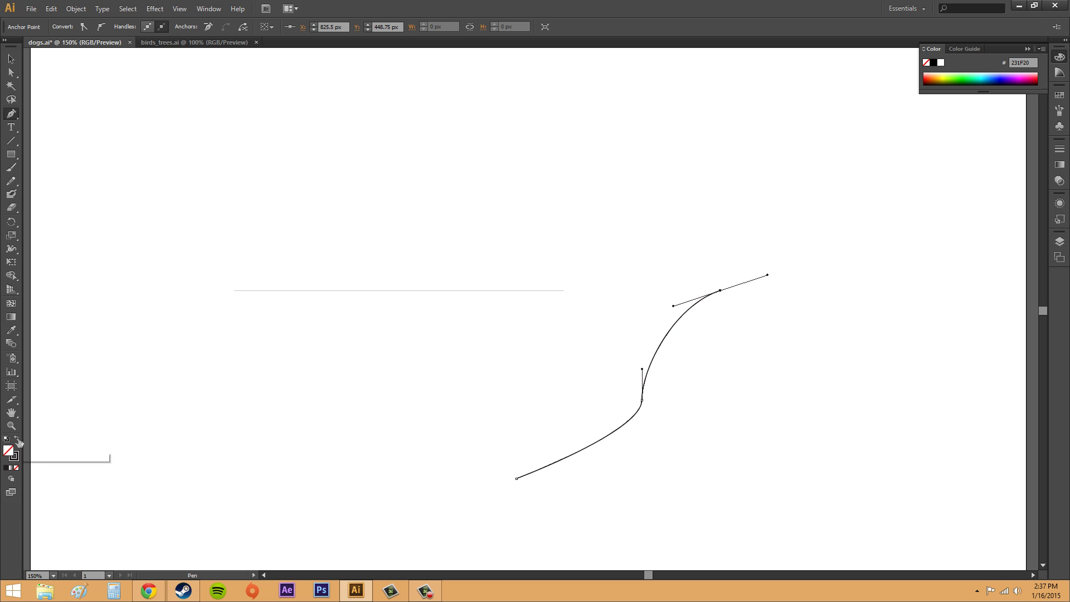
left_click(12, 59)
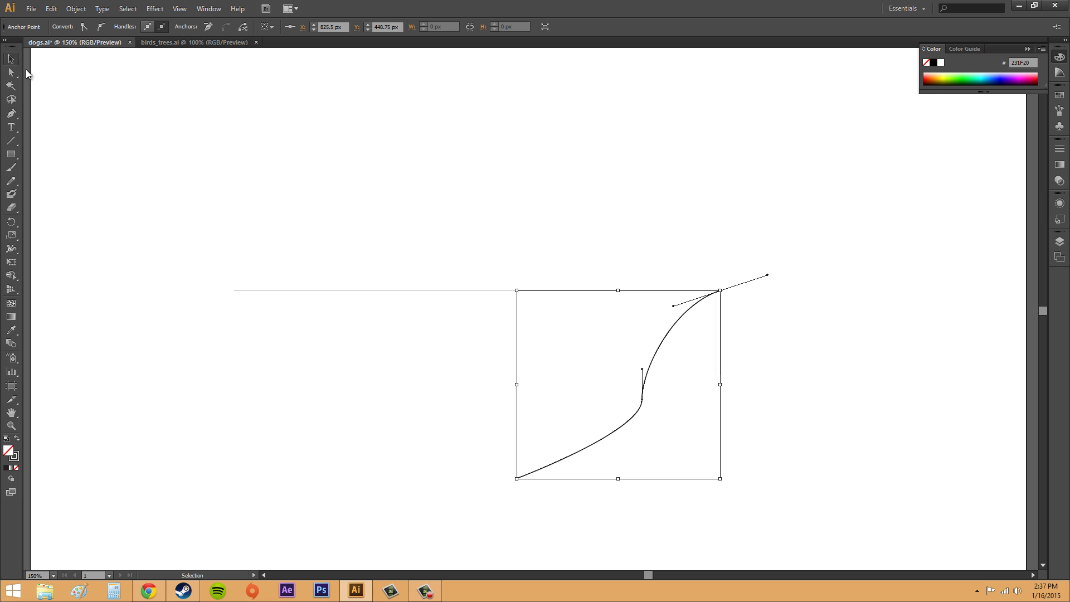
left_click(917, 381)
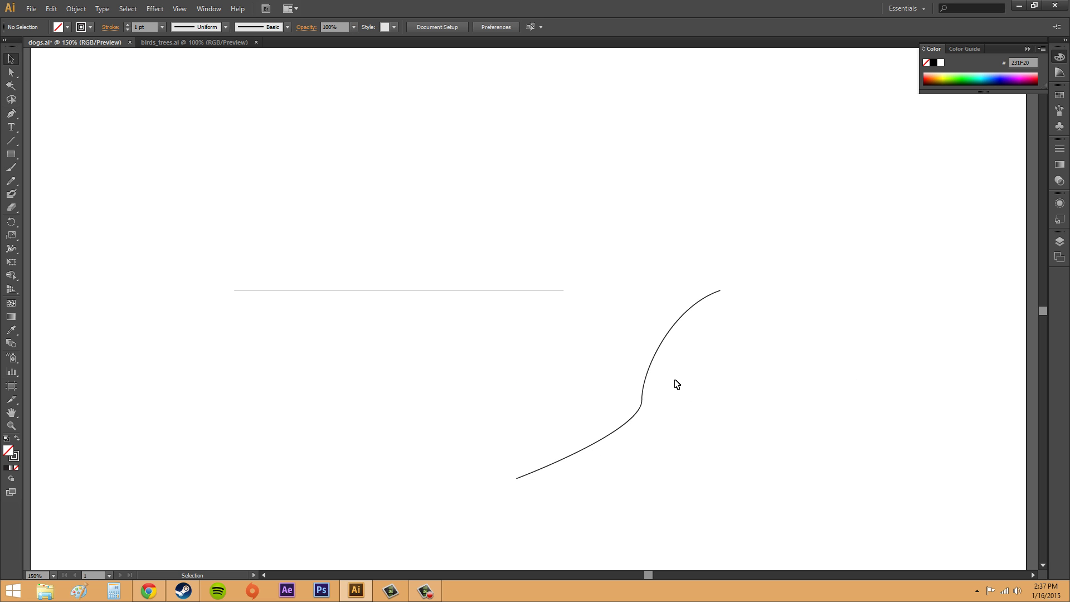
Select and deselect the curve and the horizontal line in turn.
left_click(645, 406)
left_click(813, 403)
left_click(515, 290)
left_click(458, 309)
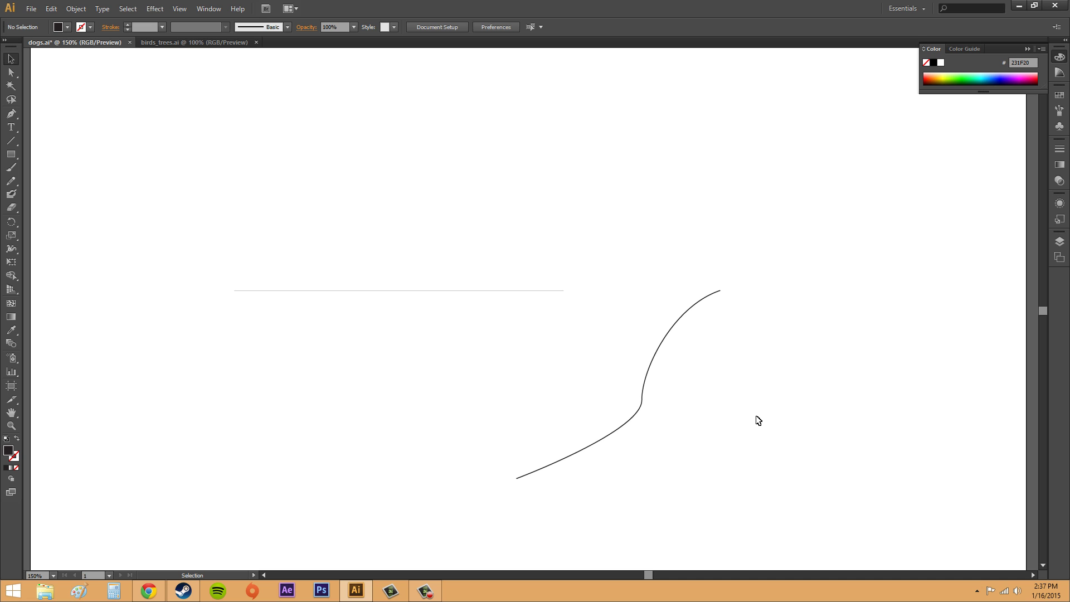
left_click(650, 368)
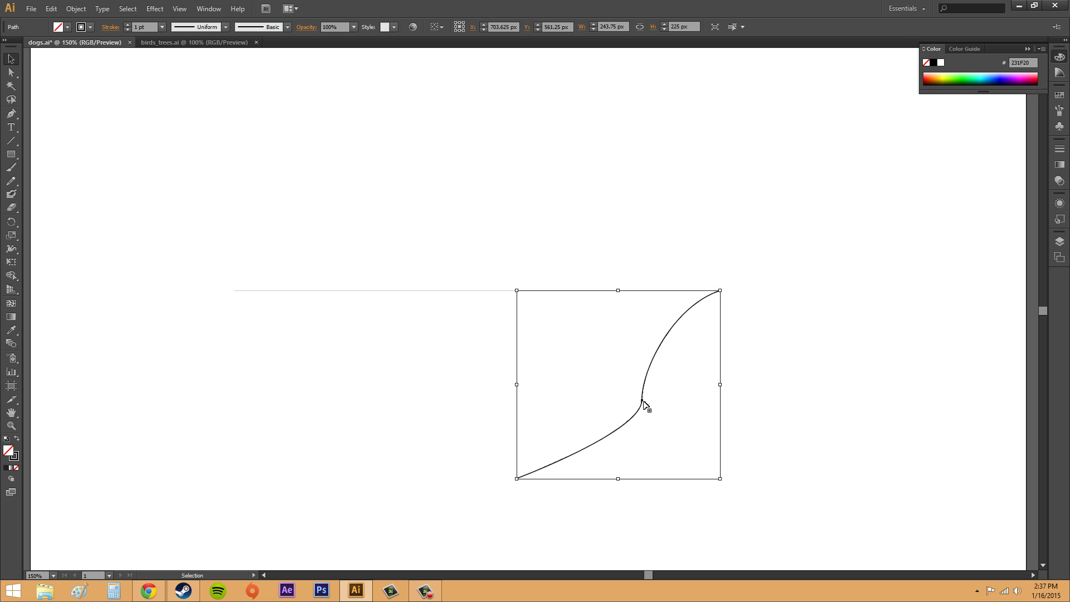
left_click(647, 404)
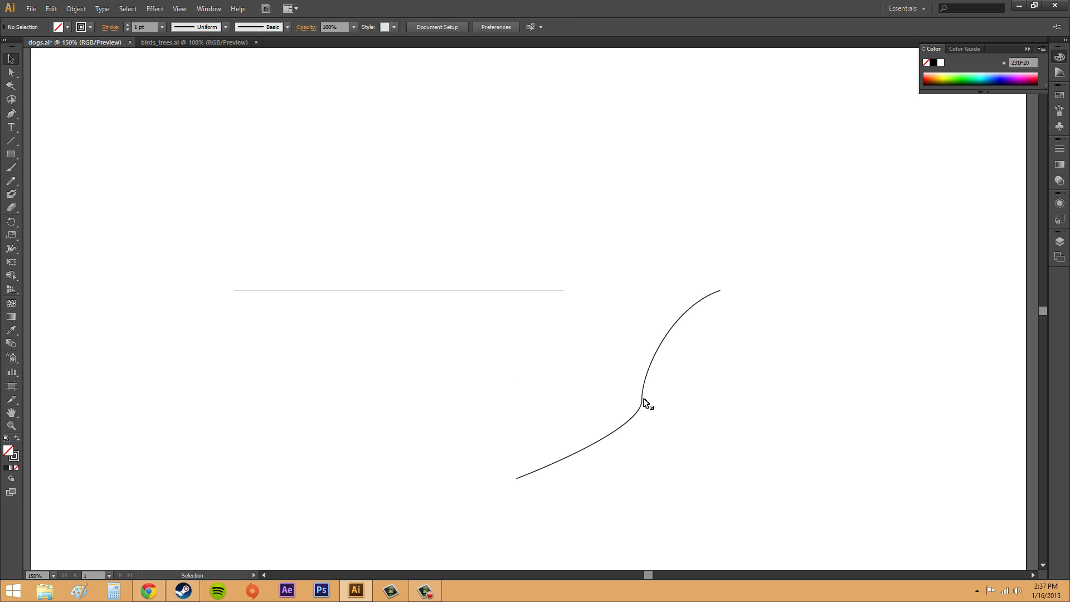
With Direct Selection, pick the curve's middle, top and bottom anchors one by one.
left_click(11, 73)
left_click(642, 405)
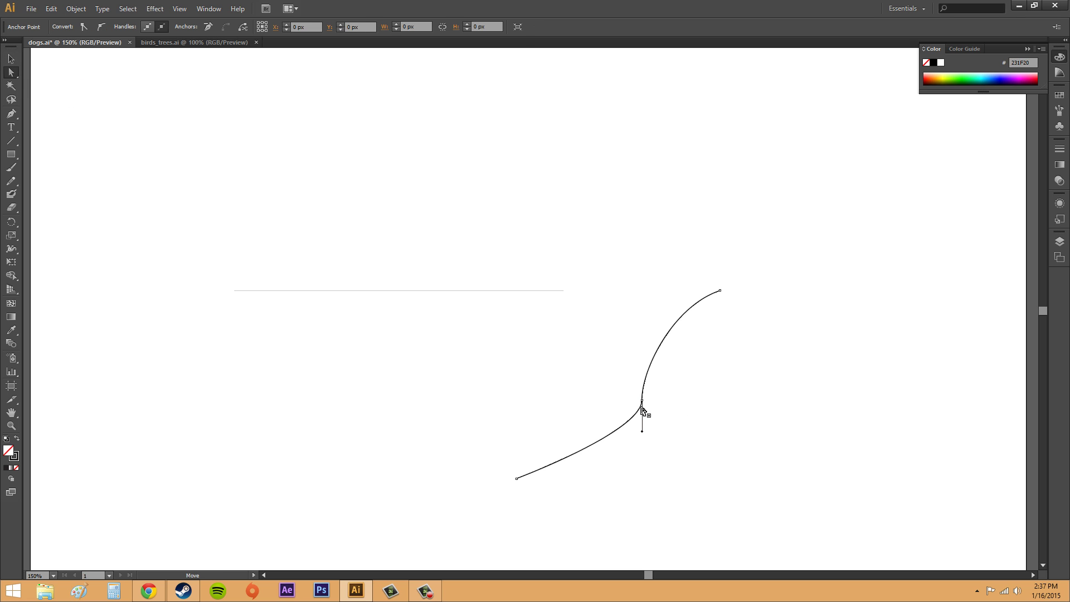
left_click_drag(618, 374, 677, 416)
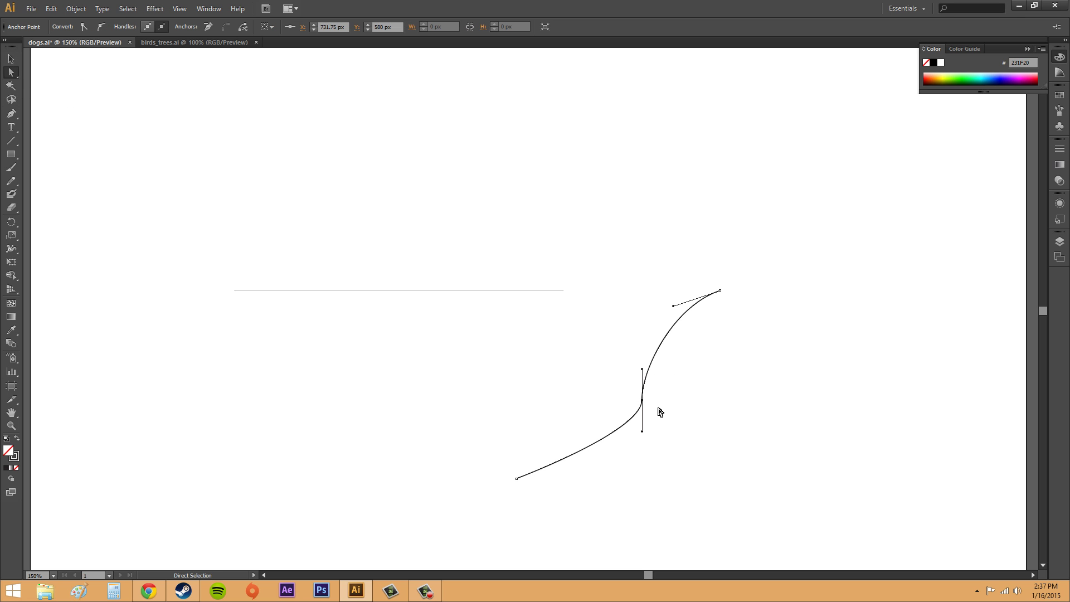
left_click_drag(695, 272, 759, 307)
left_click_drag(475, 452, 566, 503)
left_click(652, 489)
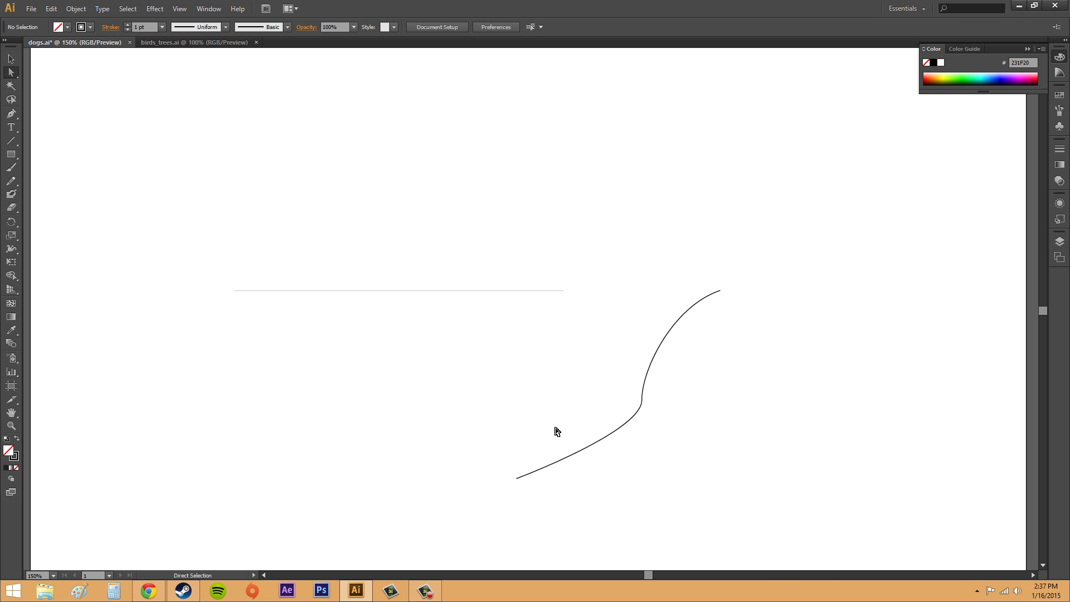
Drag the curve's middle anchor down-left to smooth the S-bend.
left_click(649, 375)
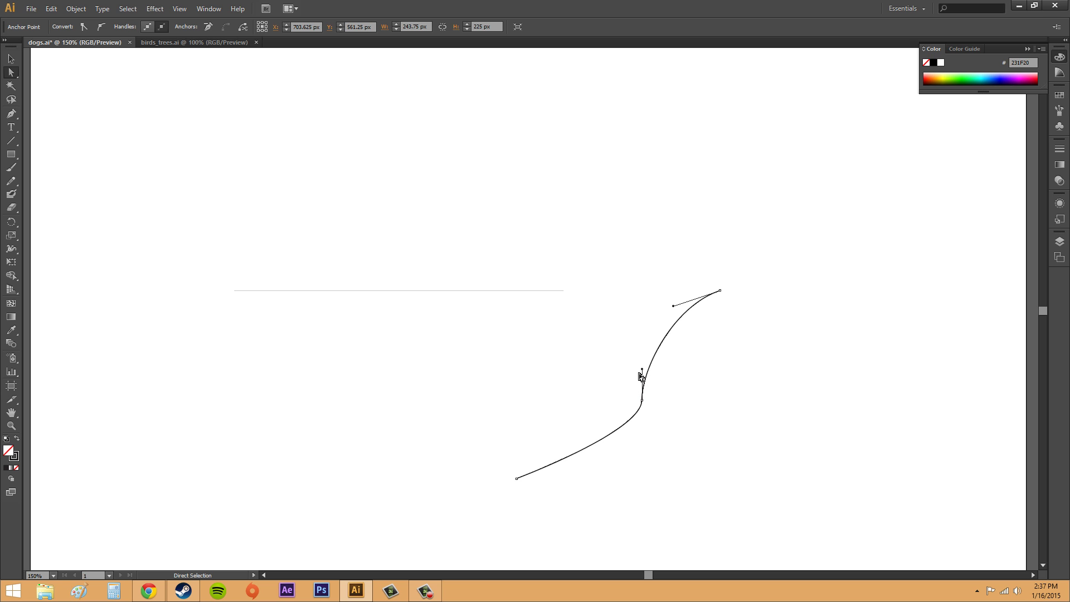
left_click_drag(643, 400, 627, 415)
left_click(711, 410)
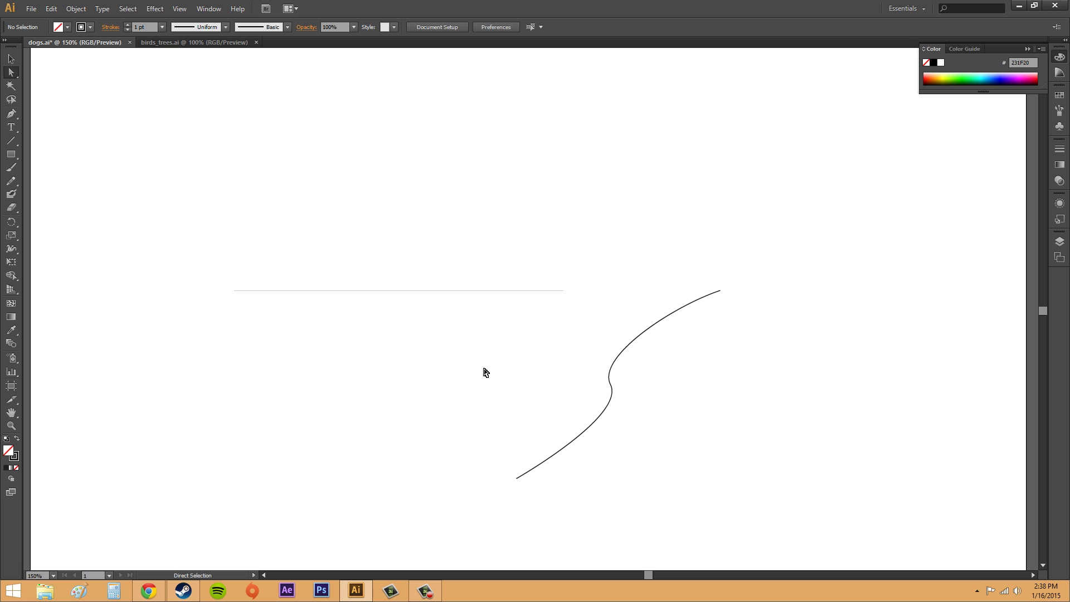
left_click(11, 113)
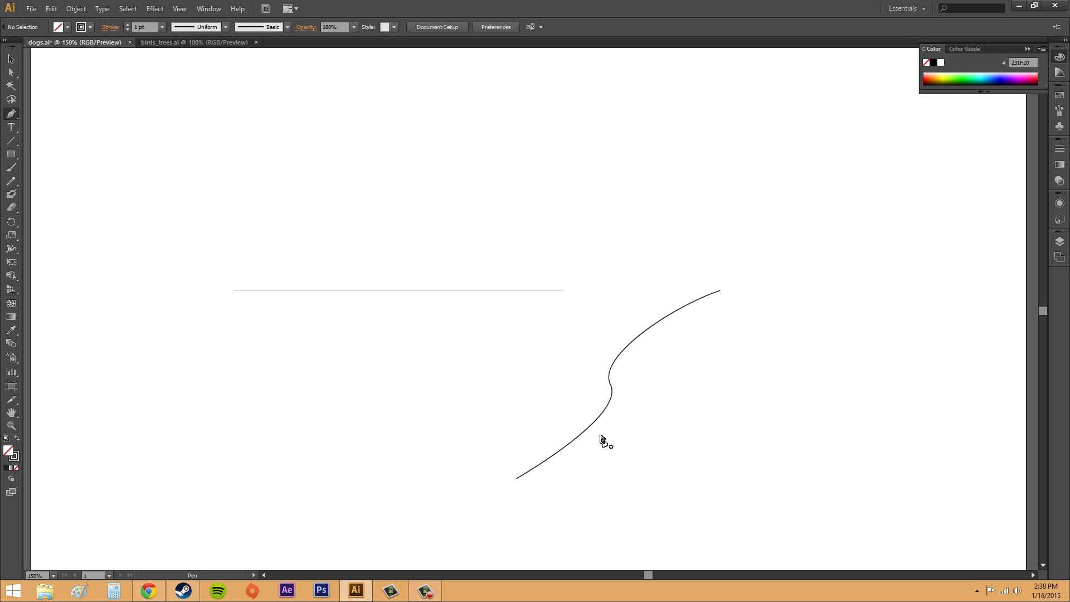
Draw an inverted triangle from top-left to bottom to top-right corners, closing it at the start.
left_click(453, 118)
left_click(625, 227)
left_click(735, 117)
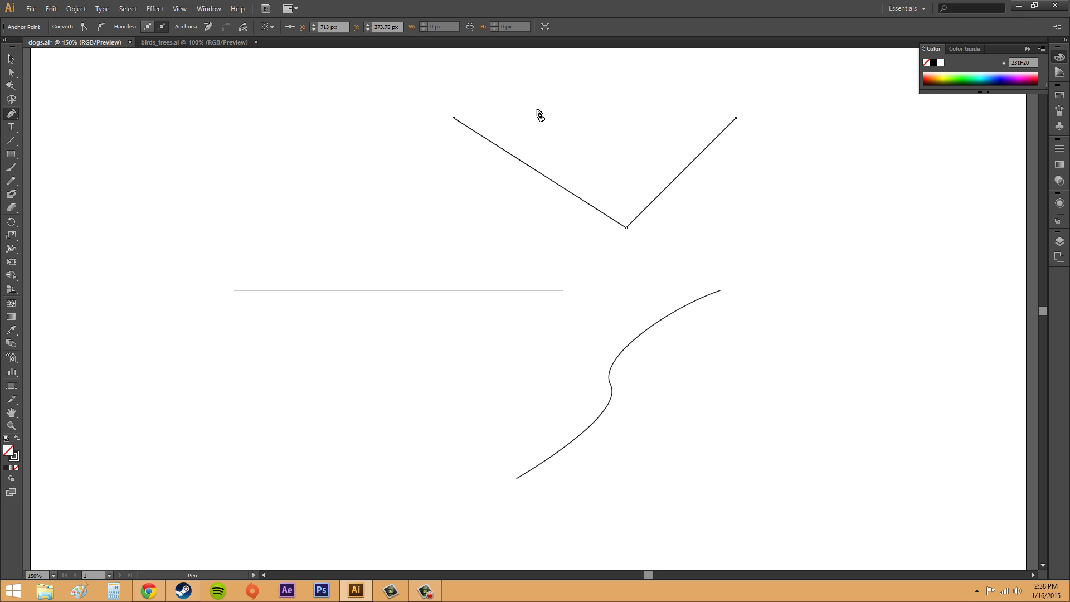
left_click(454, 118)
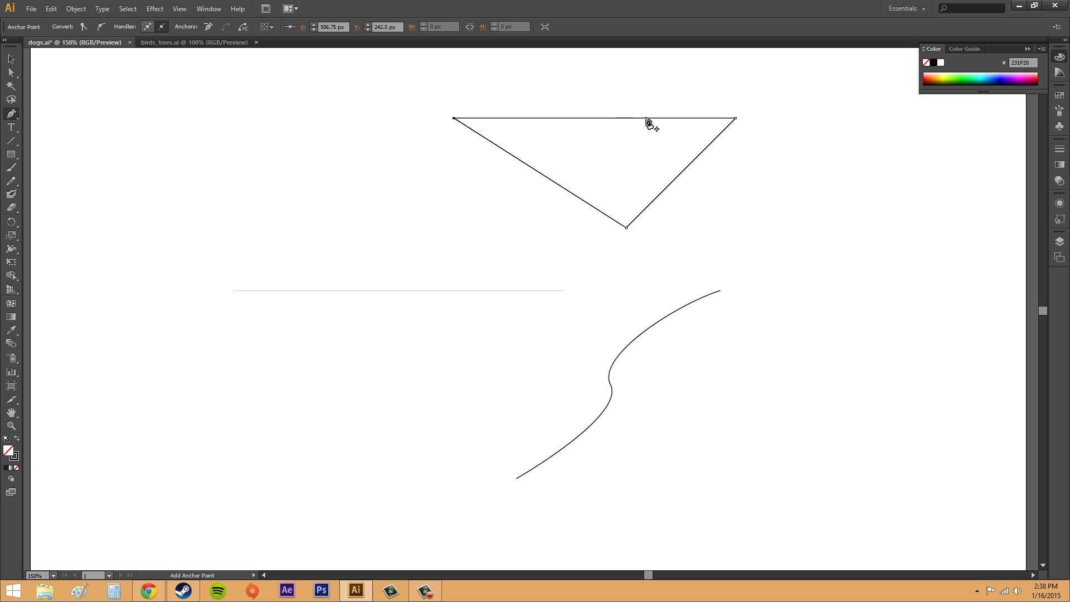
left_click(11, 59)
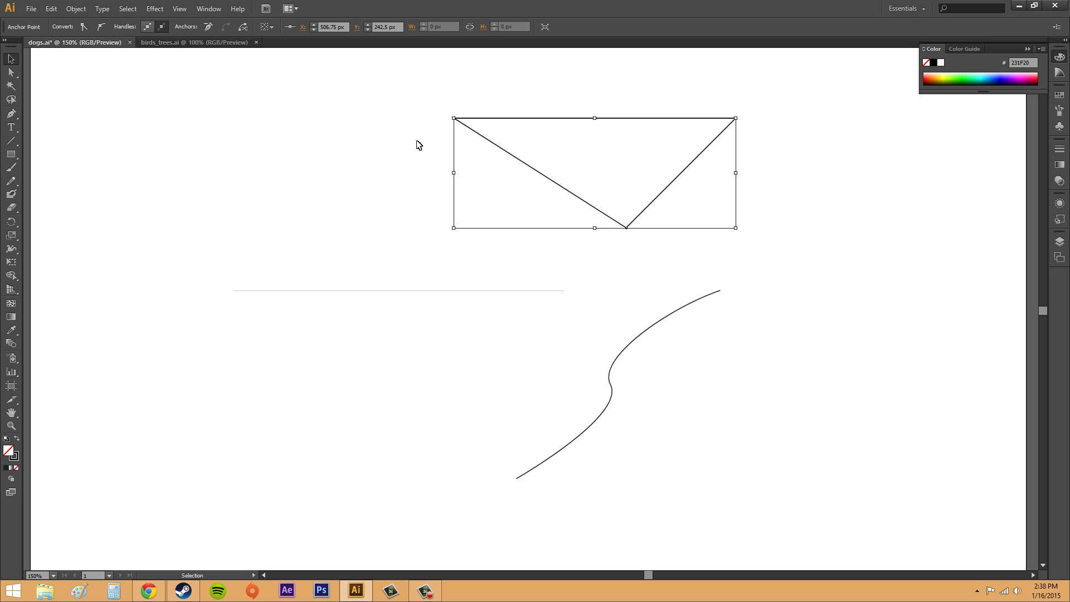
left_click(12, 73)
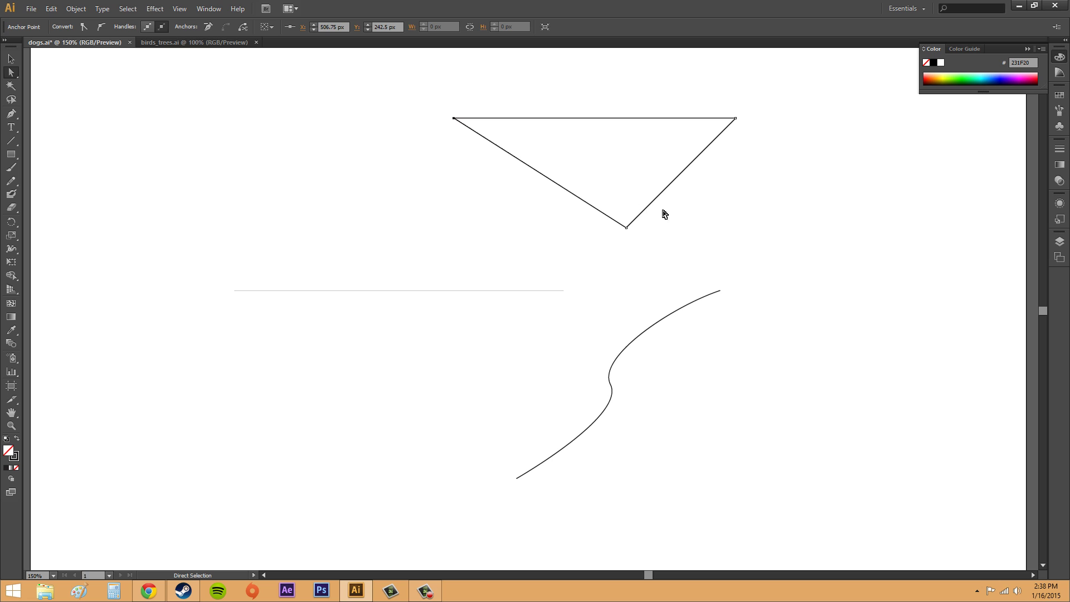
Nudge the triangle's bottom anchor slightly left, then check the selections and deselect.
left_click_drag(626, 228, 609, 233)
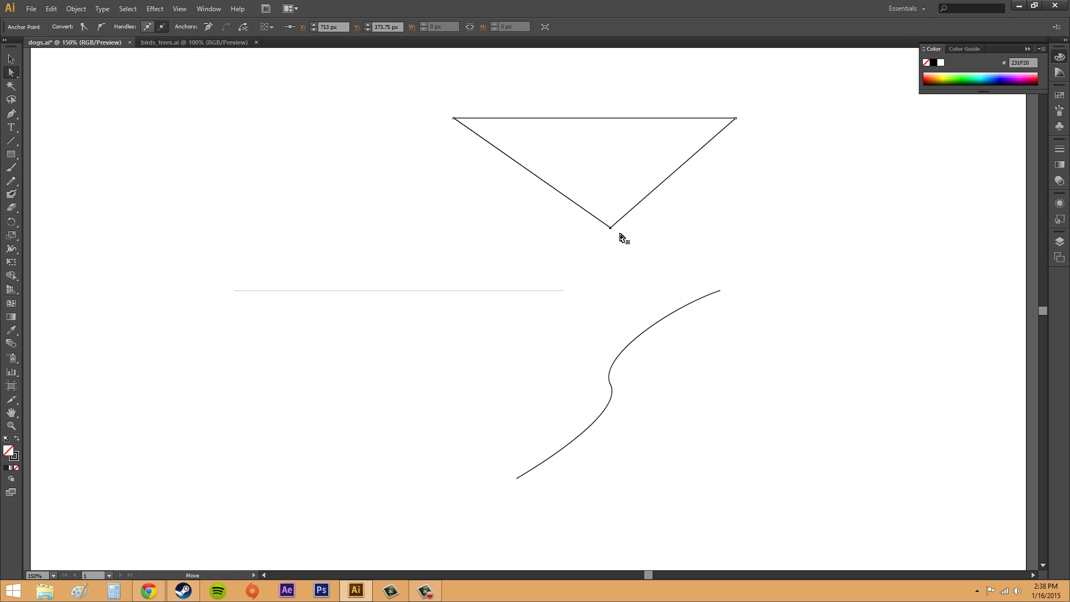
left_click(739, 236)
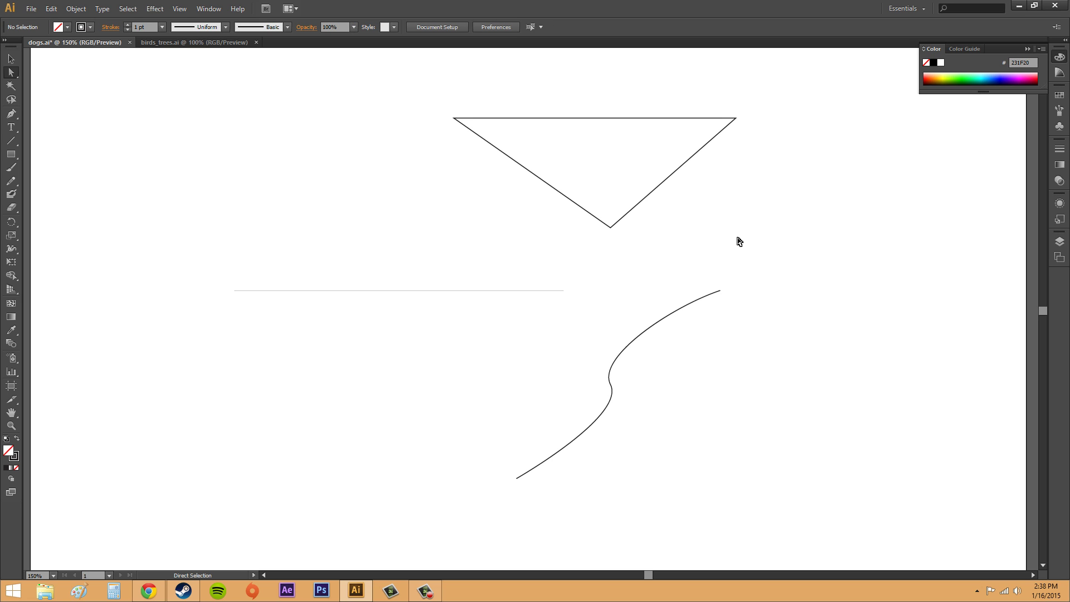
left_click(613, 389)
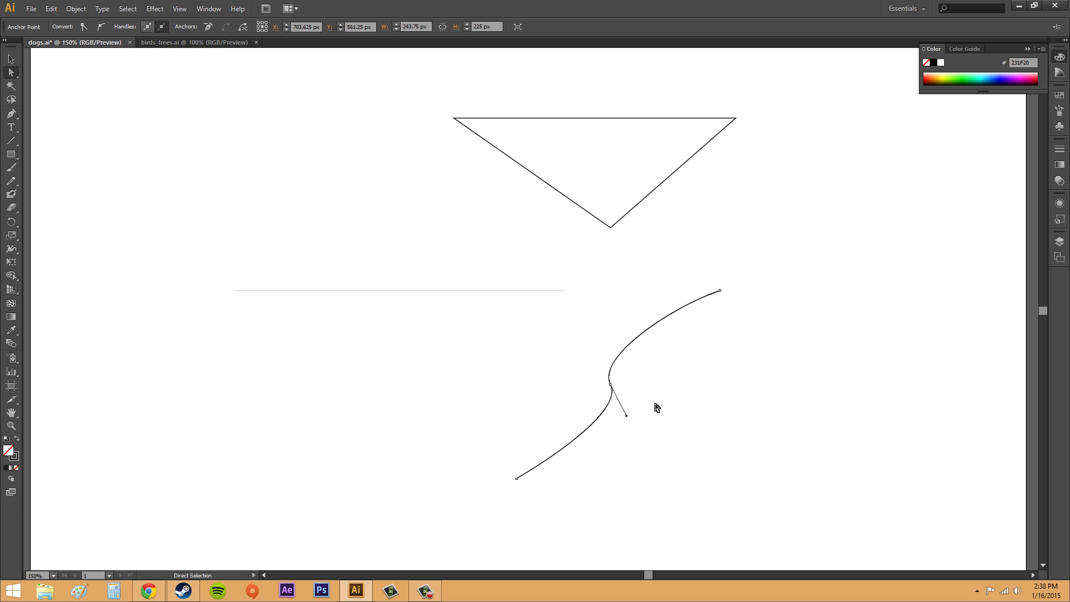
left_click(611, 228)
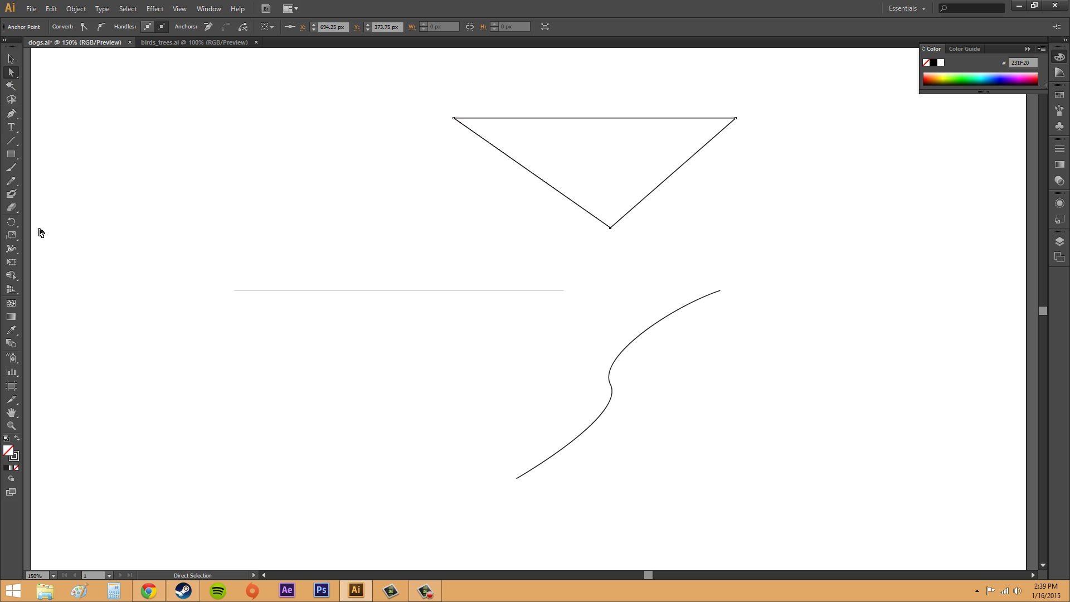
left_click(11, 60)
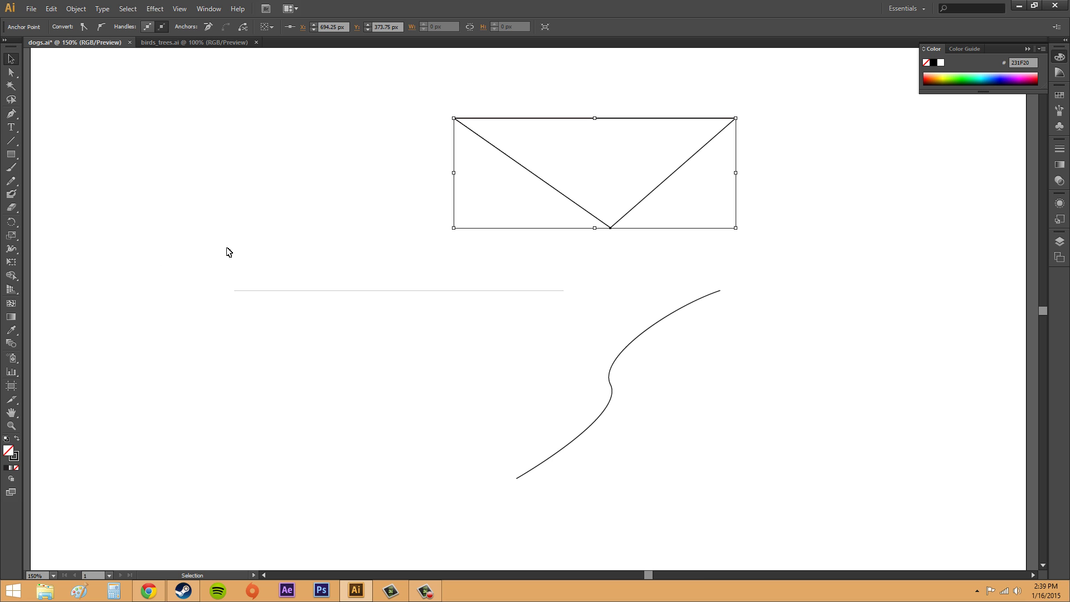
left_click(630, 186)
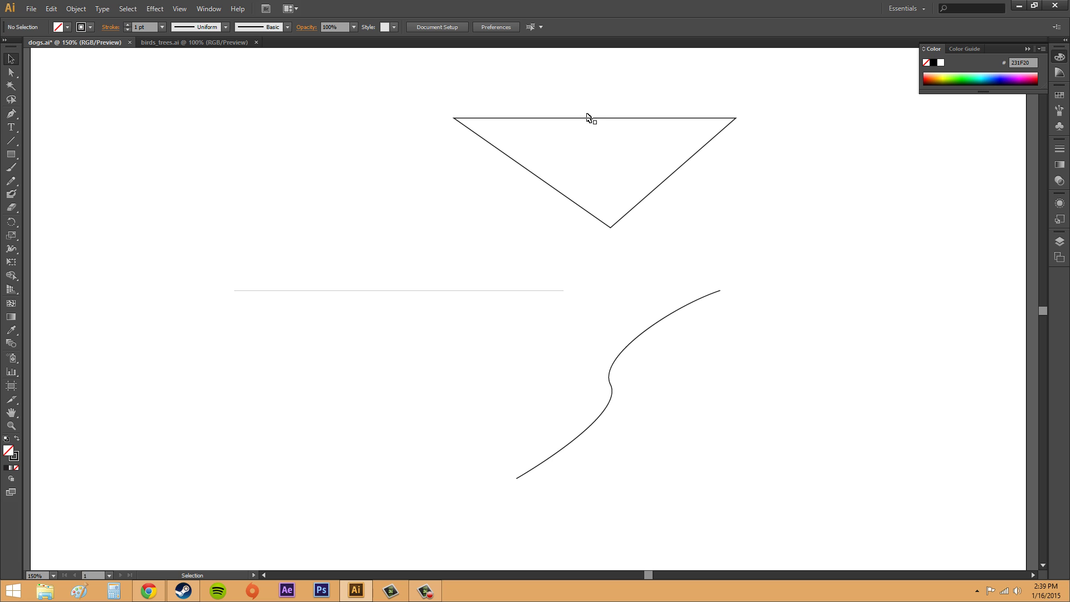
Shrink the triangle to about 300 px wide and 112.5 px tall from its bottom-left handle.
left_click(611, 120)
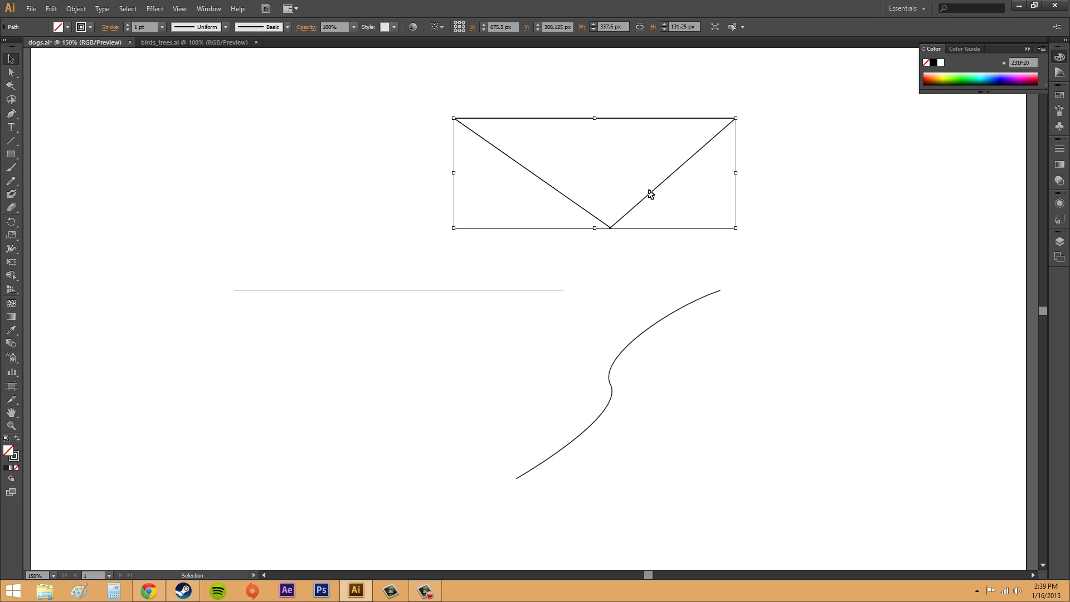
left_click_drag(550, 173, 668, 188)
left_click(636, 185)
left_click(520, 166)
left_click_drag(465, 222, 485, 210)
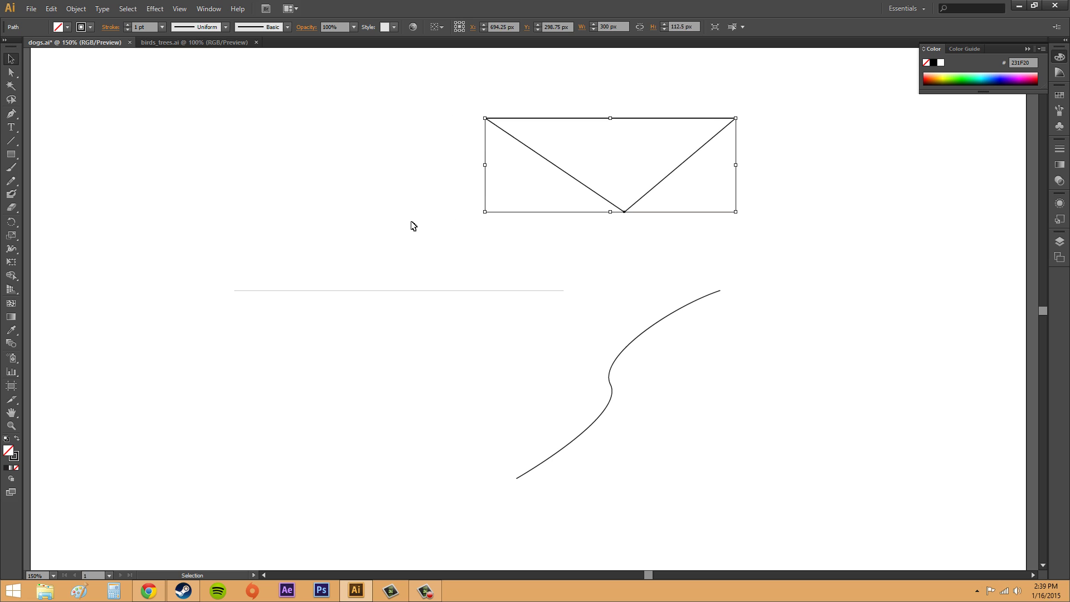
left_click(399, 226)
left_click(11, 72)
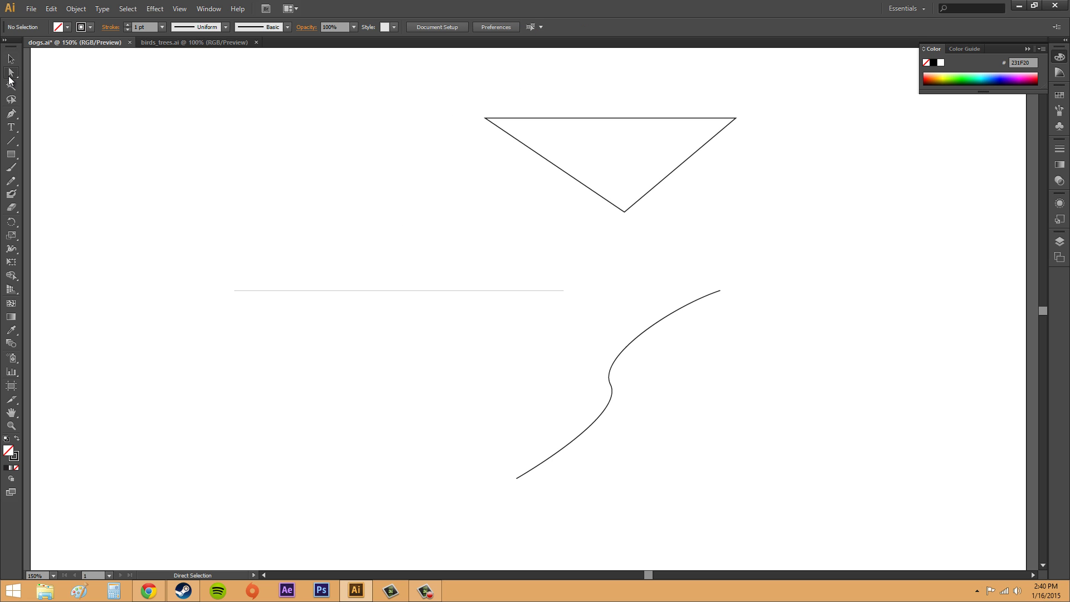
Drag the triangle's bottom and top-right corners down-right, stretching it to about 431.25 × 166.75 px.
left_click(625, 212)
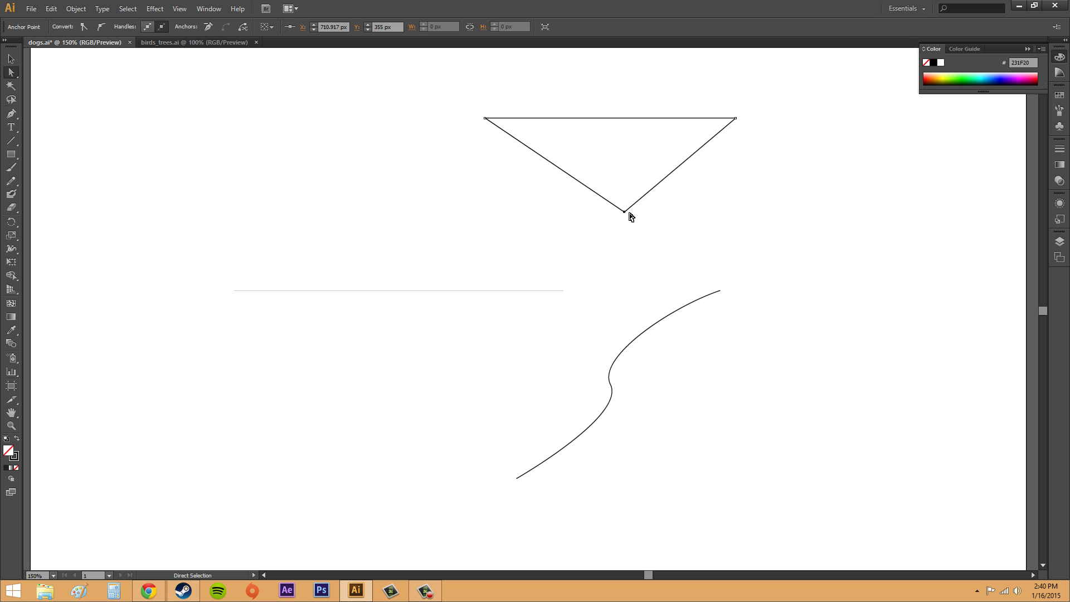
mouse_move(629, 213)
left_mouse_down()
mouse_move(597, 227)
mouse_move(620, 245)
mouse_move(645, 223)
mouse_move(626, 229)
left_mouse_up()
key("ctrl+a")
left_click_drag(738, 121, 848, 152)
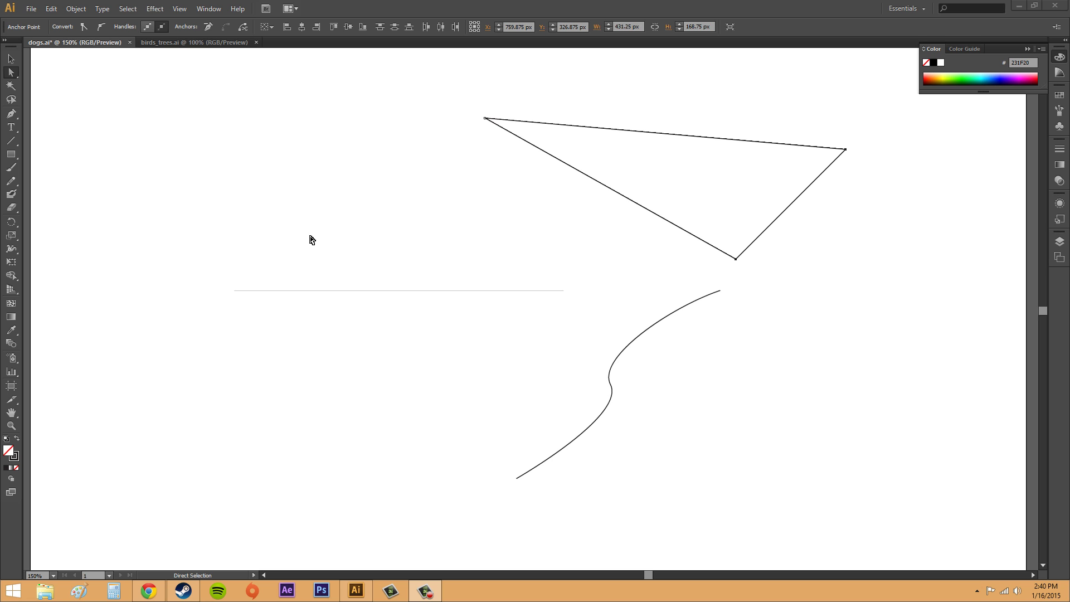
left_click(11, 58)
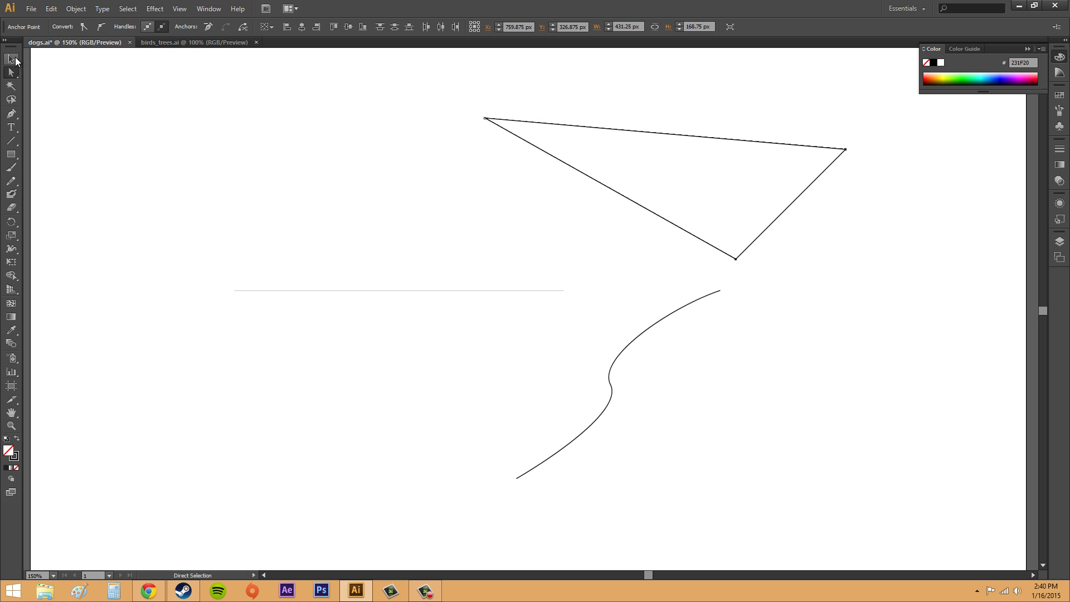
left_click(11, 72)
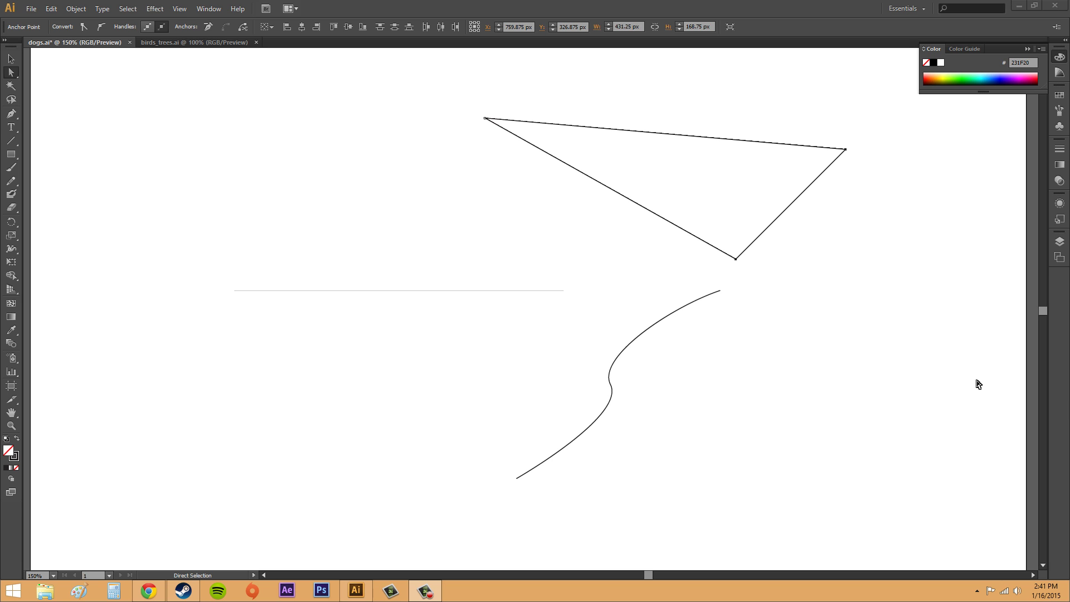
left_click(485, 118)
left_click_drag(468, 100, 533, 166)
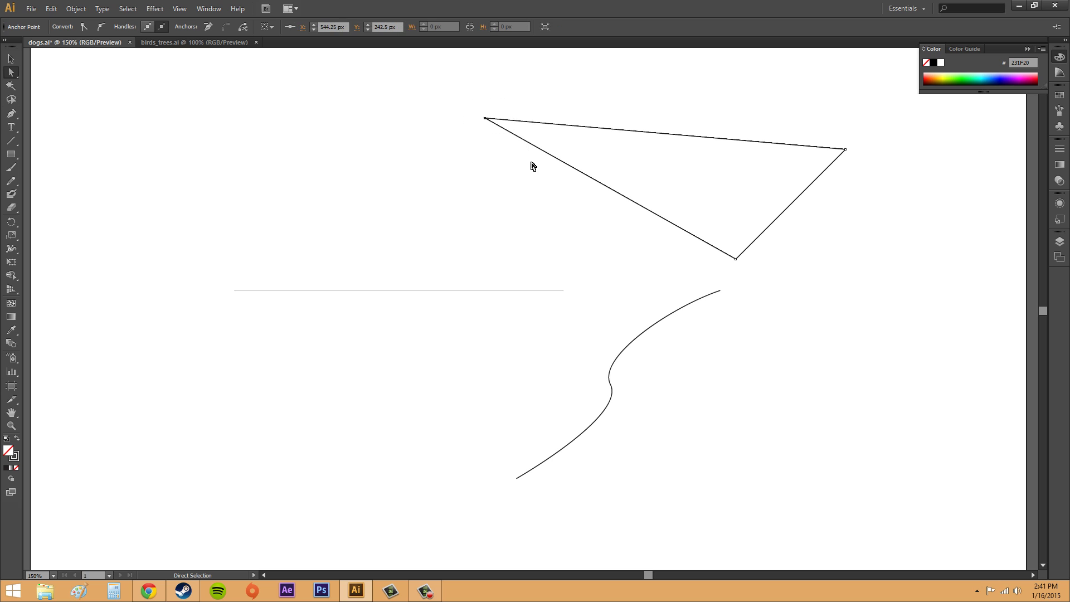
left_click_drag(448, 81, 518, 163)
left_click(604, 381)
left_click(478, 113)
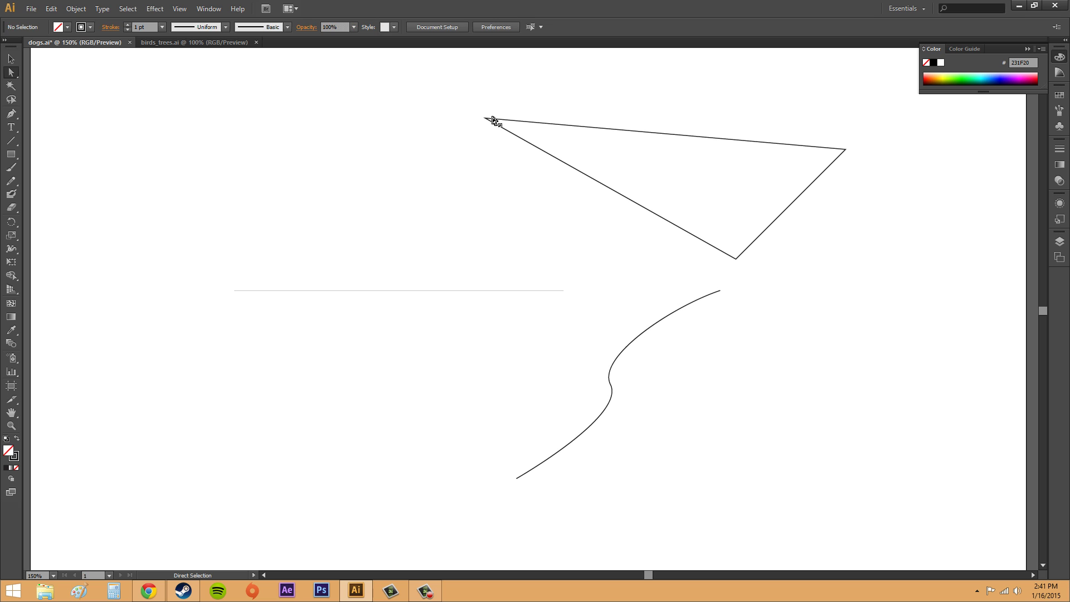
Turn on View > Hide Edges and click the triangle's corners to test it.
left_click(179, 9)
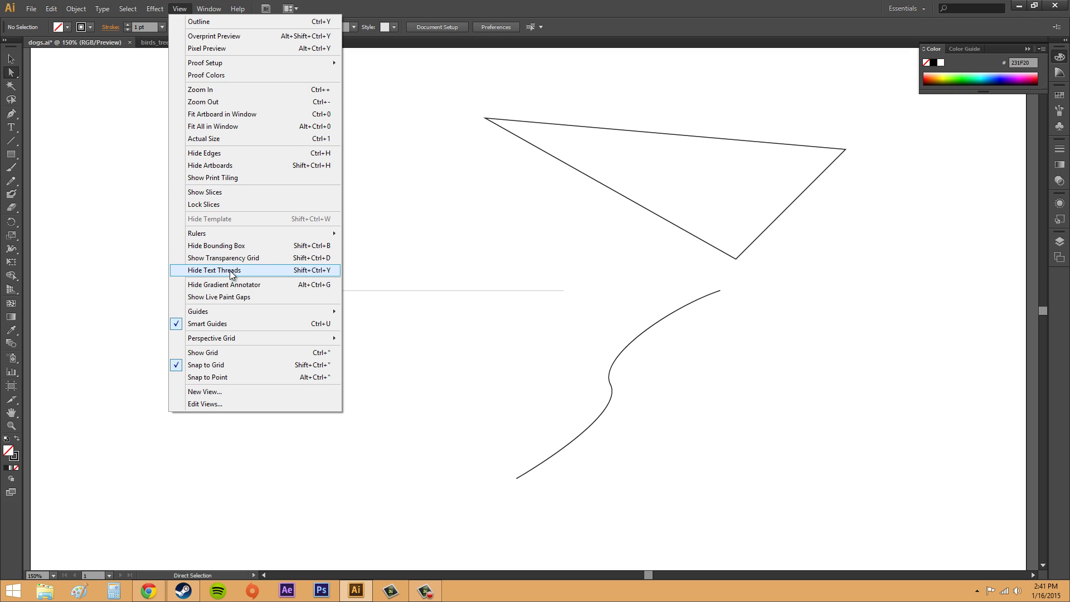
left_click(208, 155)
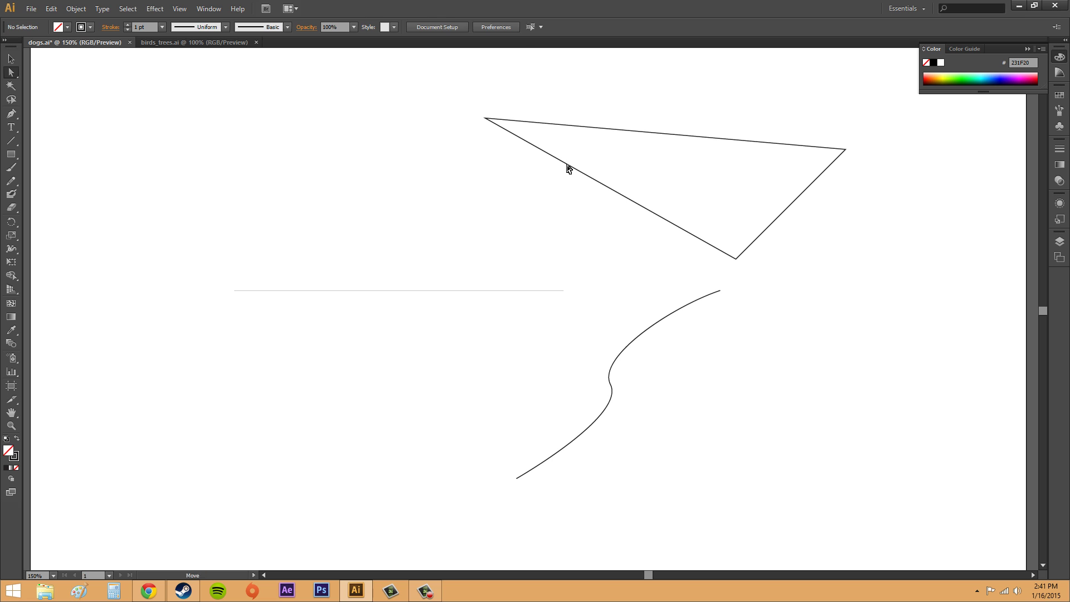
left_click(498, 123)
left_click(487, 119)
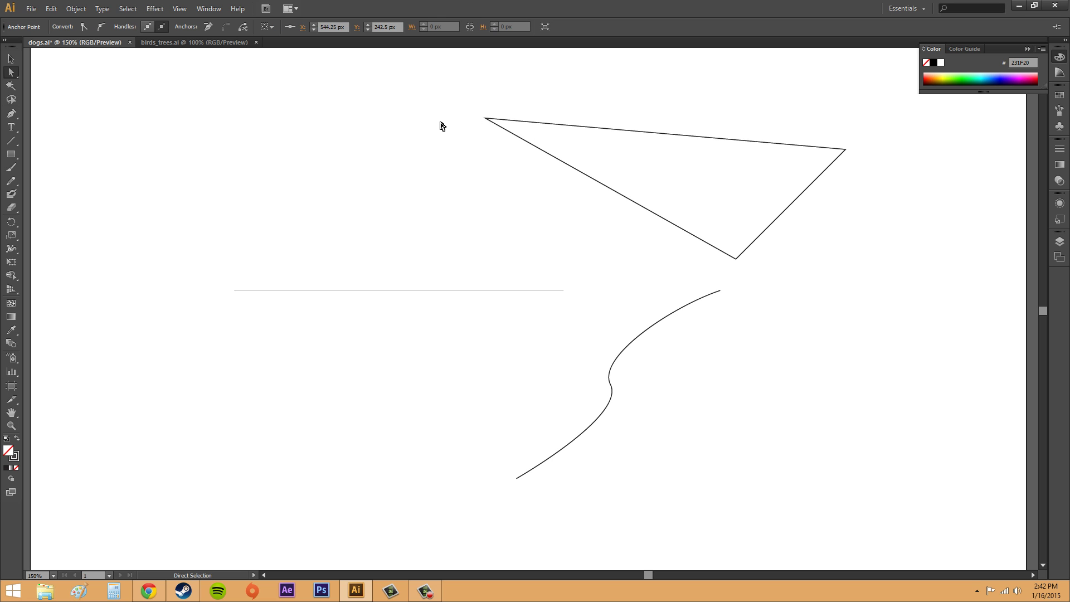
left_click(675, 304)
Click points on the S-curve to confirm its anchors stay hidden.
left_click(676, 312)
left_click(613, 377)
left_click(612, 369)
left_click(615, 392)
left_click(612, 390)
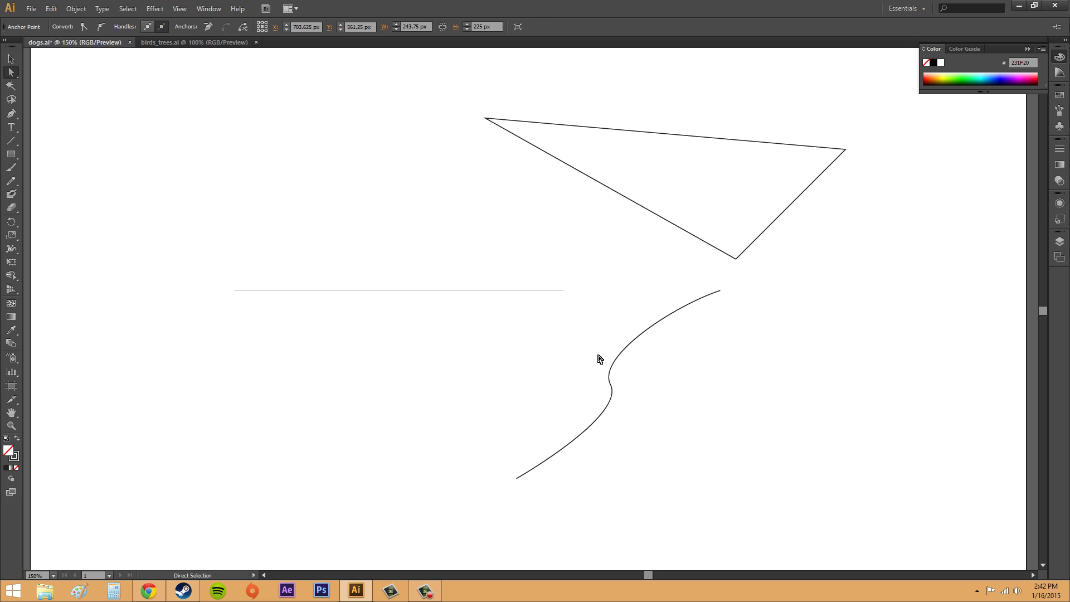
left_click(606, 366)
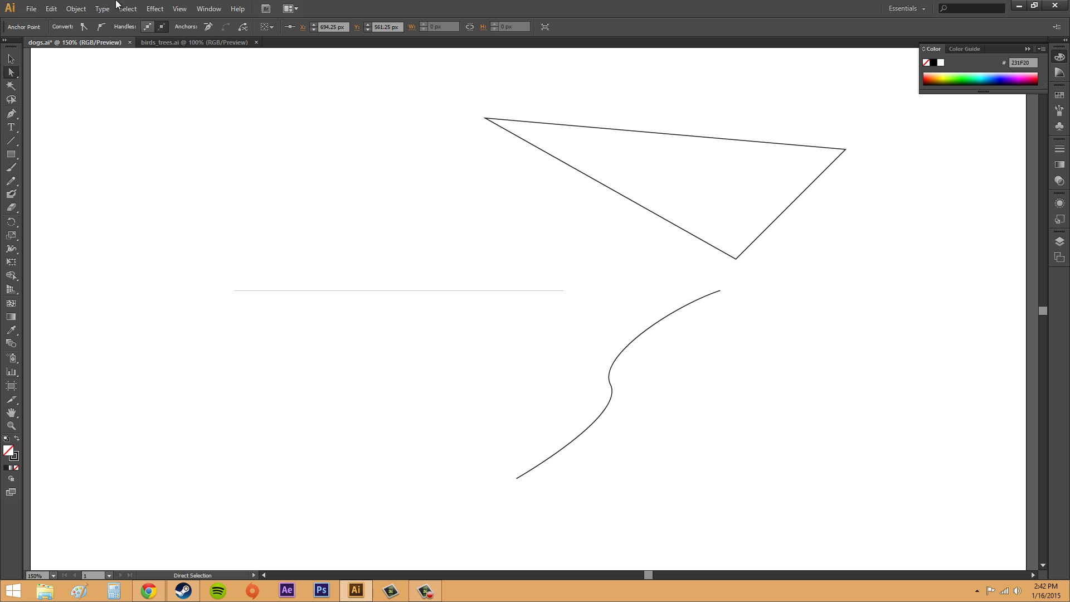
left_click(156, 8)
Turn path edges and anchor points back on with View > Show Edges.
mouse_move(179, 8)
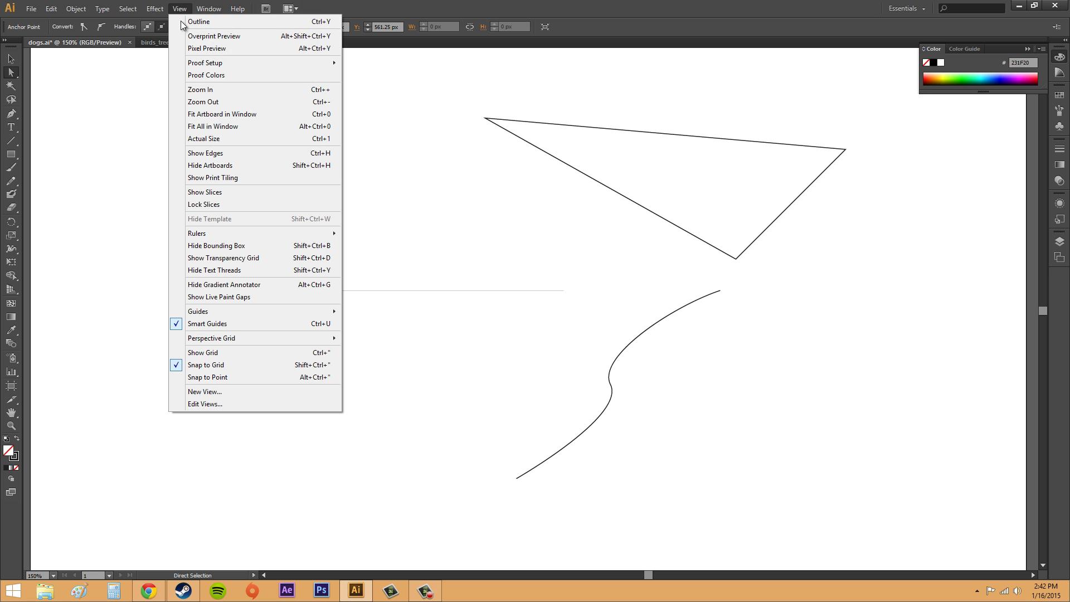
left_click(210, 152)
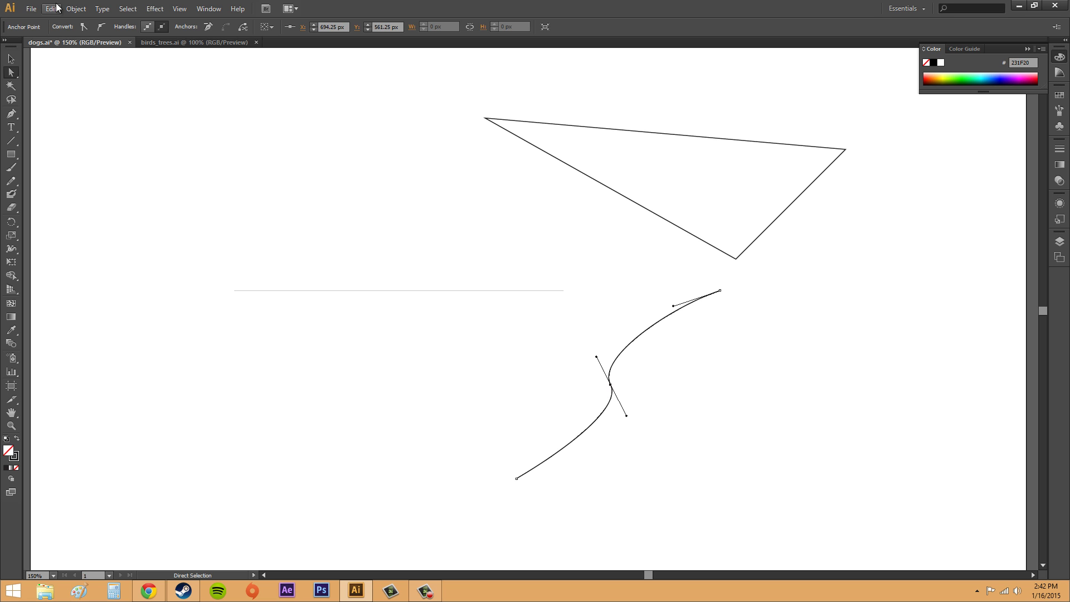
left_click(170, 10)
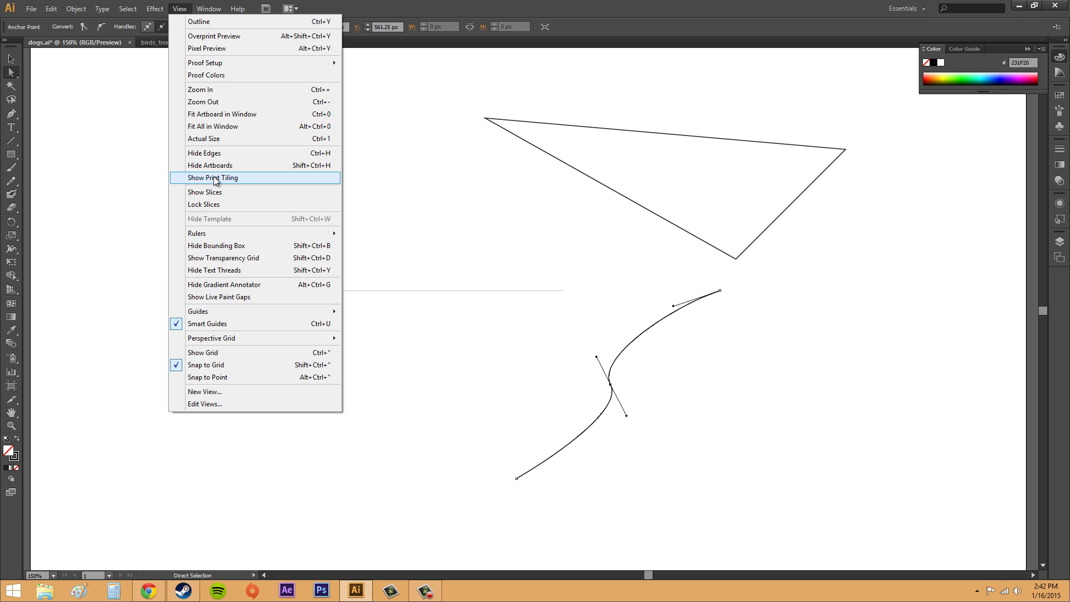
Marquee the S-curve's upper anchors and toggle handles, ending with direction handles shown.
left_click(863, 366)
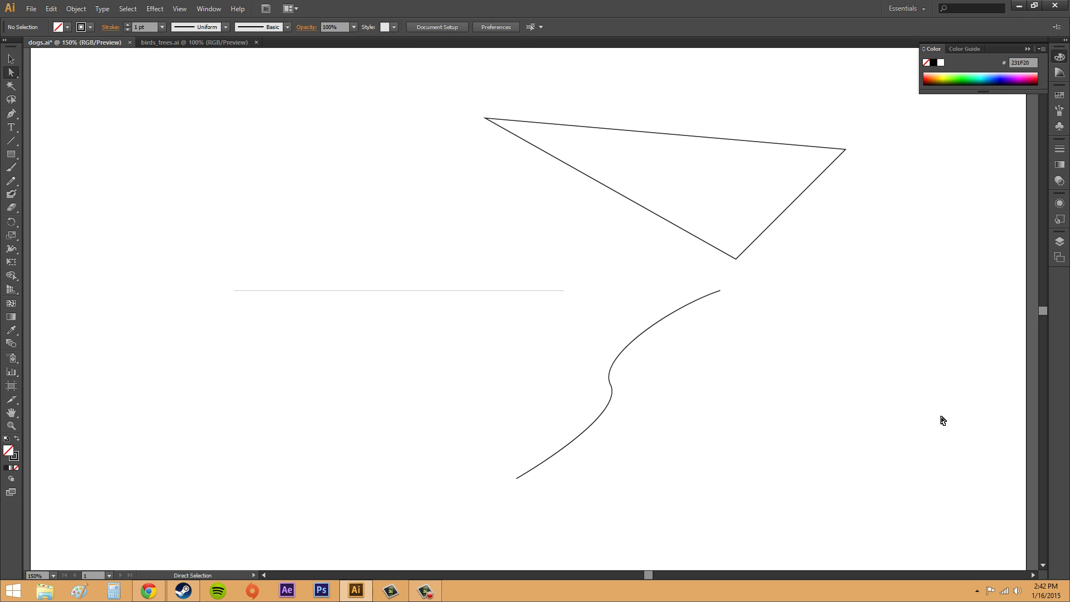
left_click(610, 384)
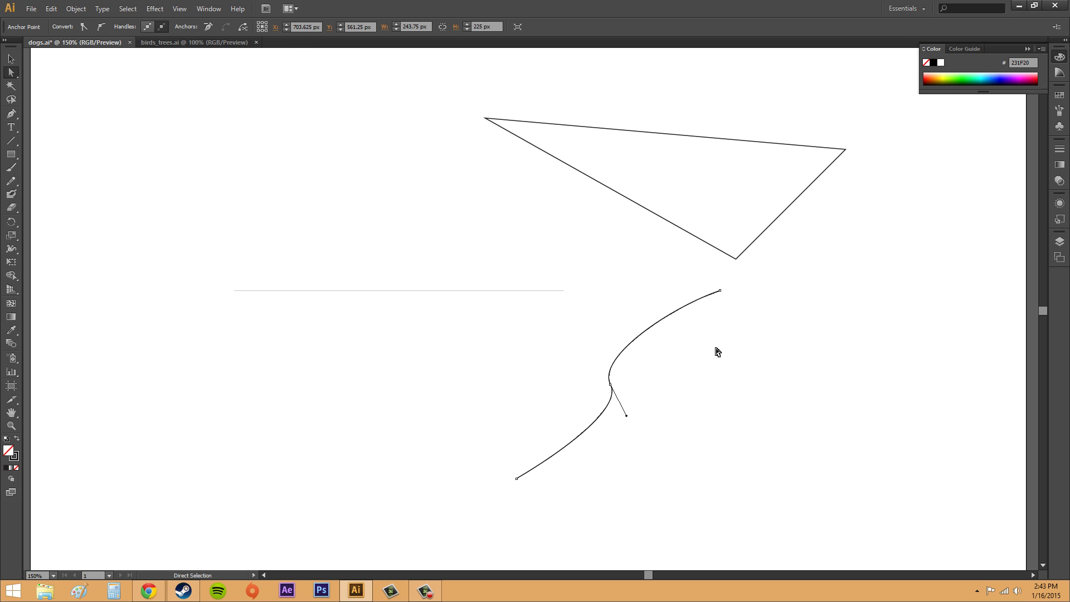
left_click_drag(604, 272, 759, 415)
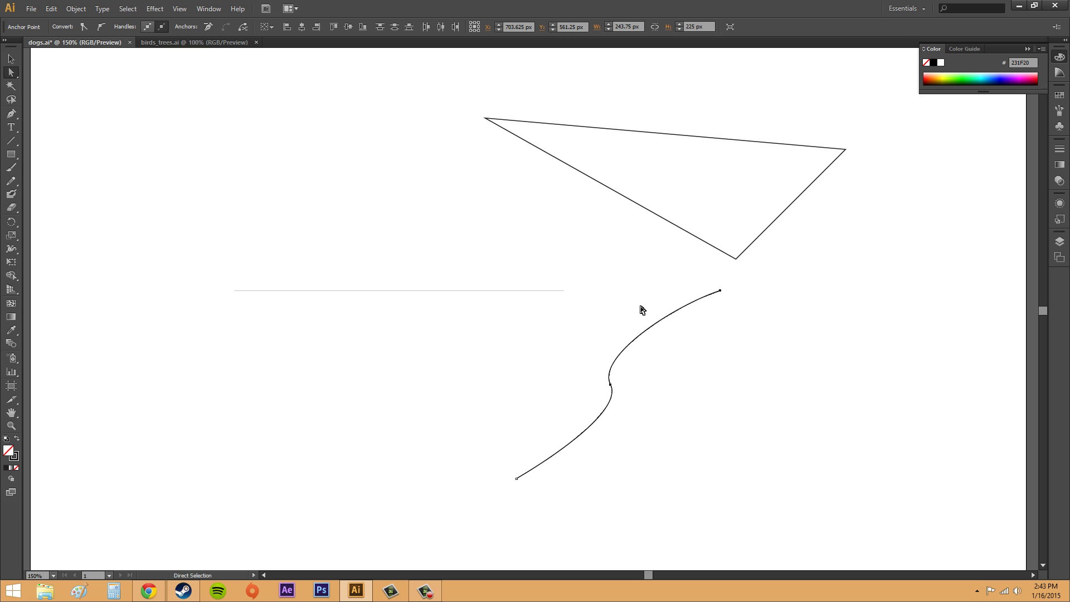
left_click(150, 27)
left_click(161, 27)
left_click(147, 26)
left_click(159, 28)
left_click(147, 27)
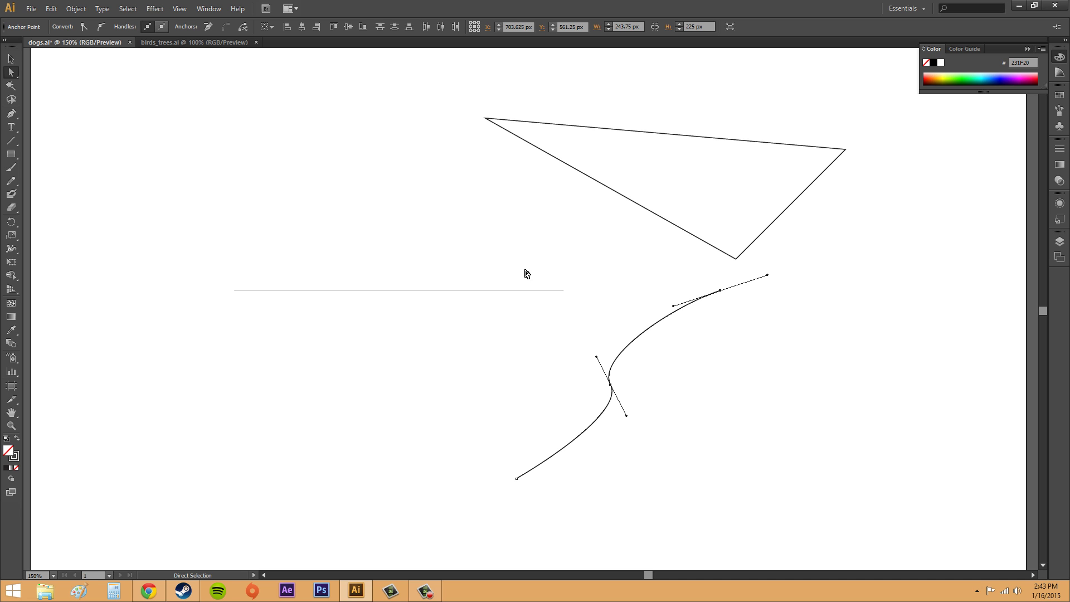
Drag the S-curve's top handle down and left so its top end levels off horizontally.
left_click(638, 228)
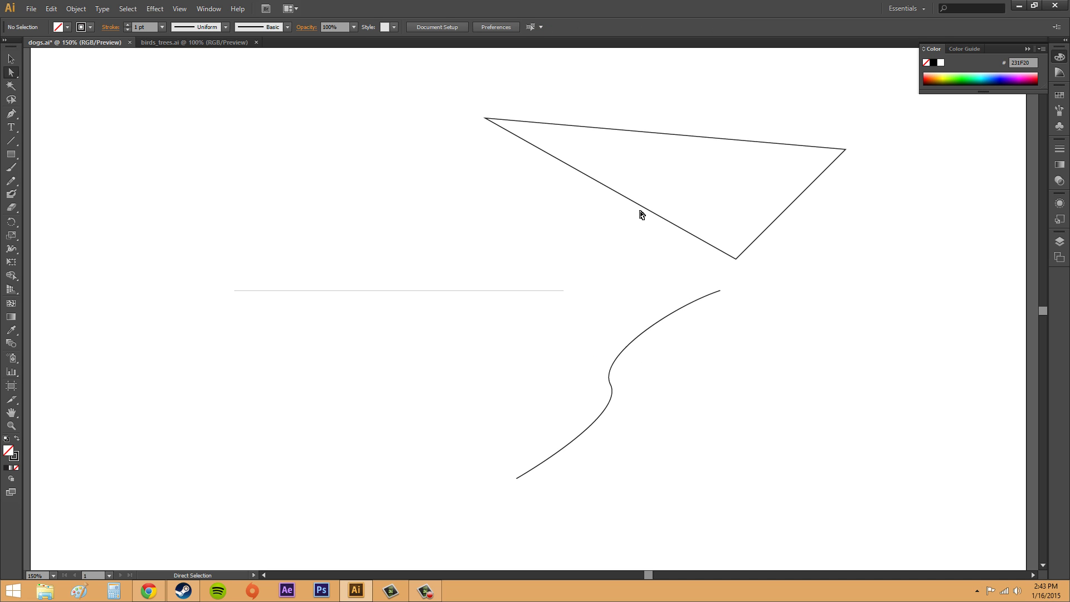
left_click(641, 207)
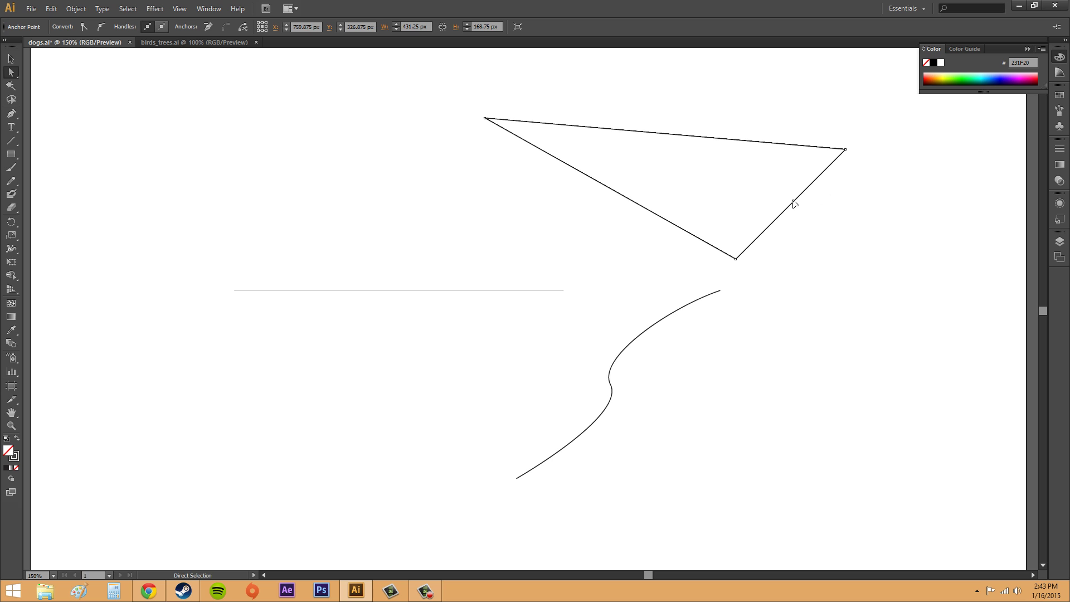
left_click(689, 303)
left_click(720, 290)
left_click(611, 385)
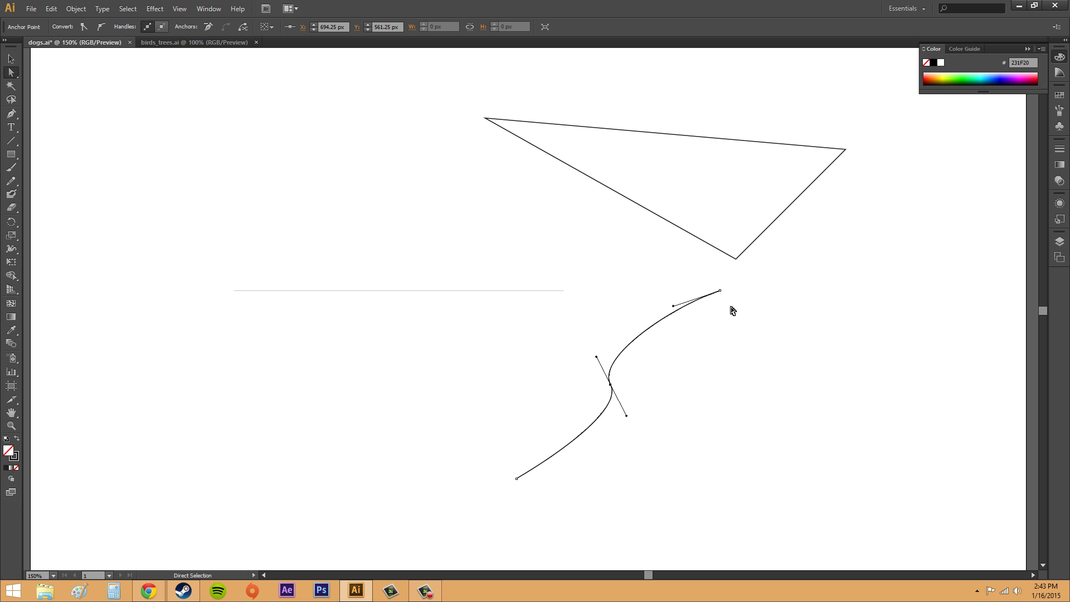
left_click(671, 297)
left_click_drag(722, 292, 673, 296)
left_click(730, 345)
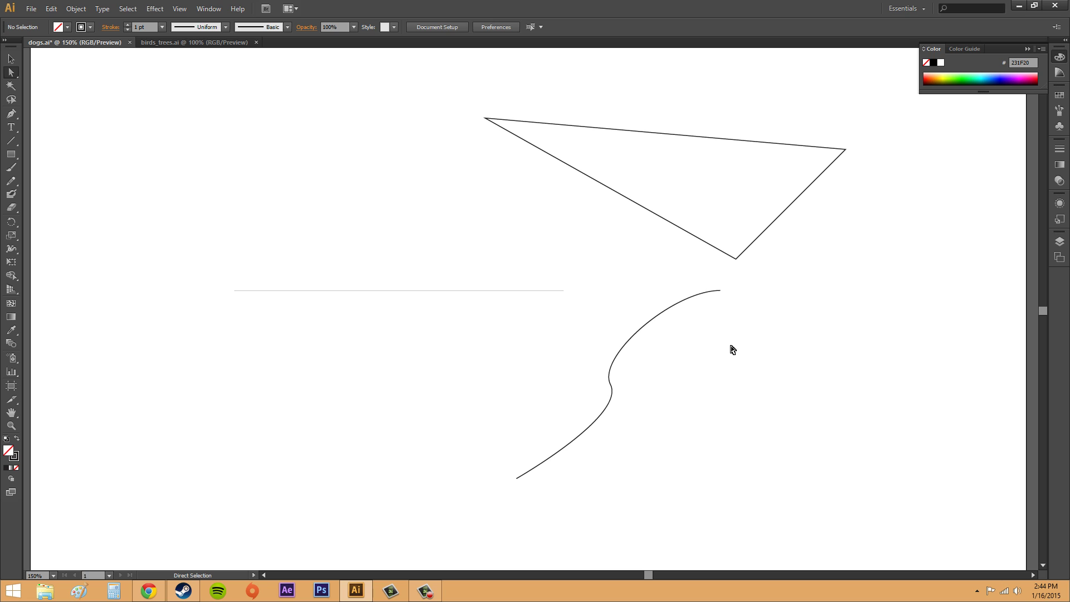